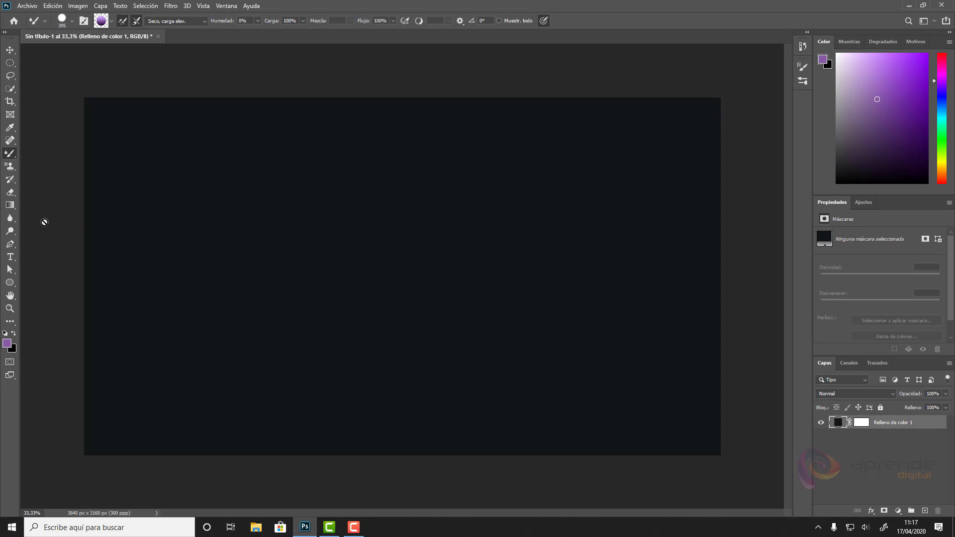
# Step: Create a new layer above the colour fill layer and name it PINCEL
pyautogui.hotkey('ctrl', 'shift', 'alt', 'n')
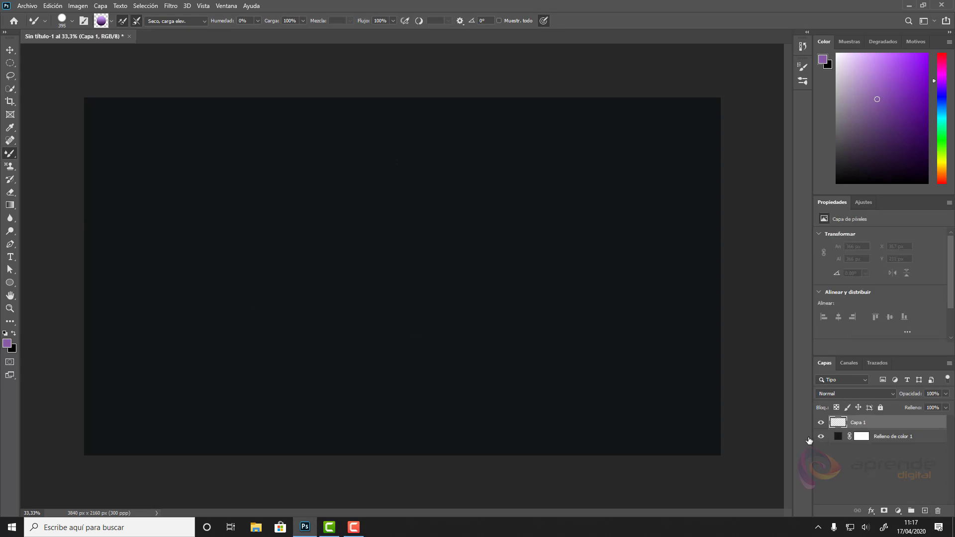
pyautogui.doubleClick(857, 422)
pyautogui.write('PINCEL')
pyautogui.press('Return')
# Step: Add another layer above PINCEL and name it 3D
pyautogui.click(925, 511)
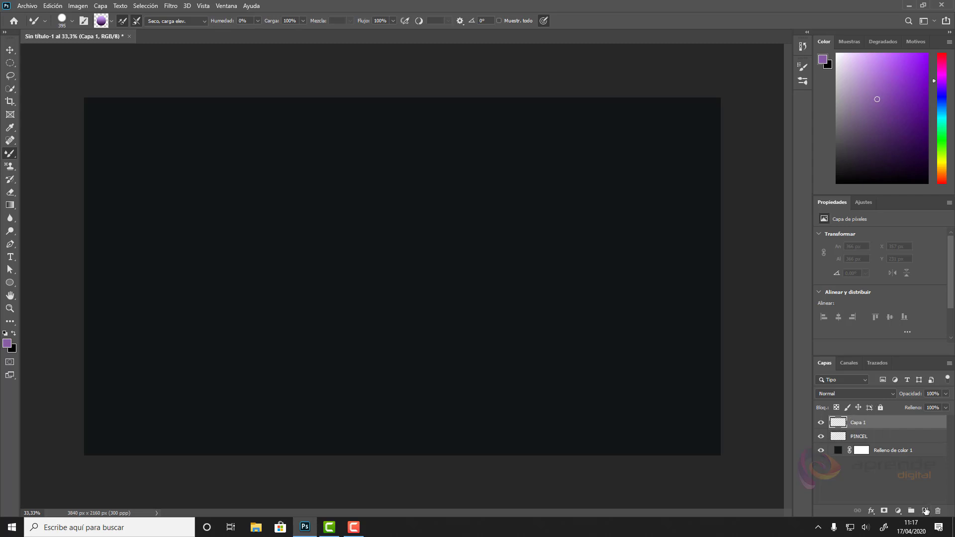
pyautogui.doubleClick(857, 421)
pyautogui.write('3D')
pyautogui.press('Return')
# Step: Make the PINCEL layer active and draw a circular marquee selection about 162 px wide in the upper-left area of the canvas
pyautogui.hotkey('ctrl', 'z')
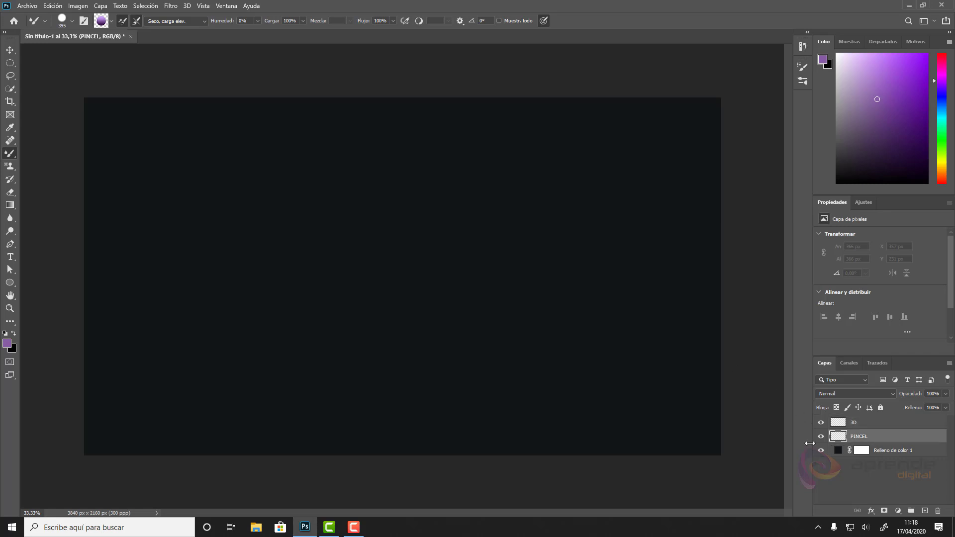
pyautogui.press('m')
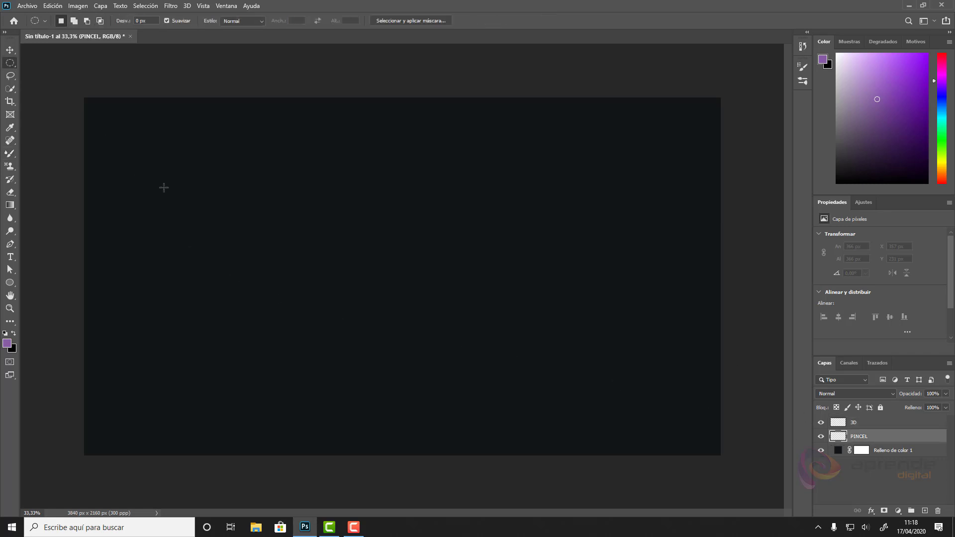
pyautogui.moveTo(174, 142); pyautogui.dragTo(204, 171)
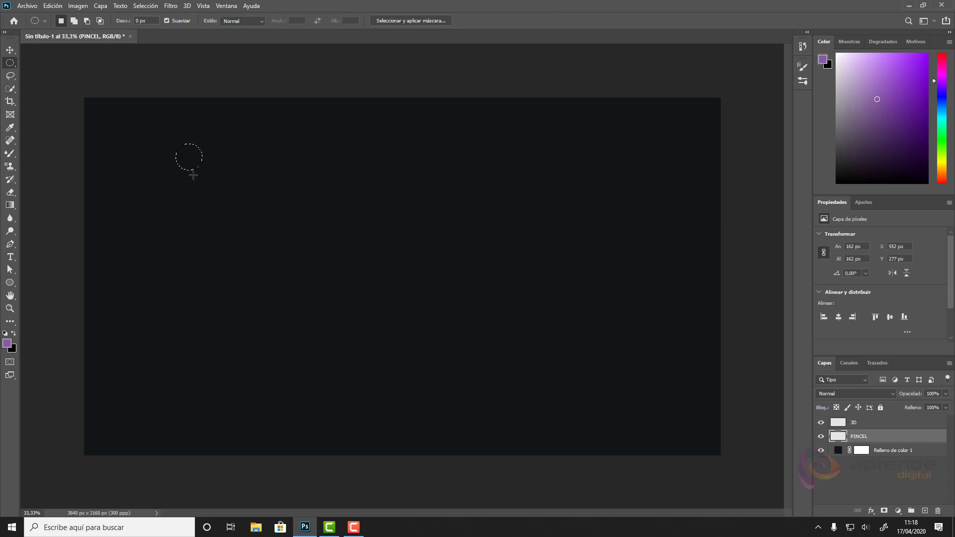
# Step: Edit the Gradient tool's gradient and set its starting colour stop to bright pink, f920c3
pyautogui.click(19, 205)
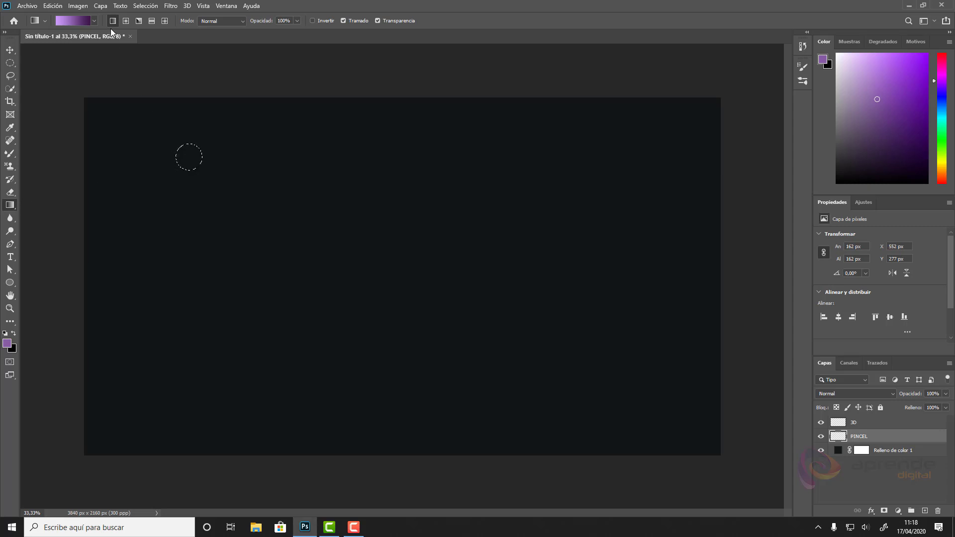
pyautogui.click(93, 22)
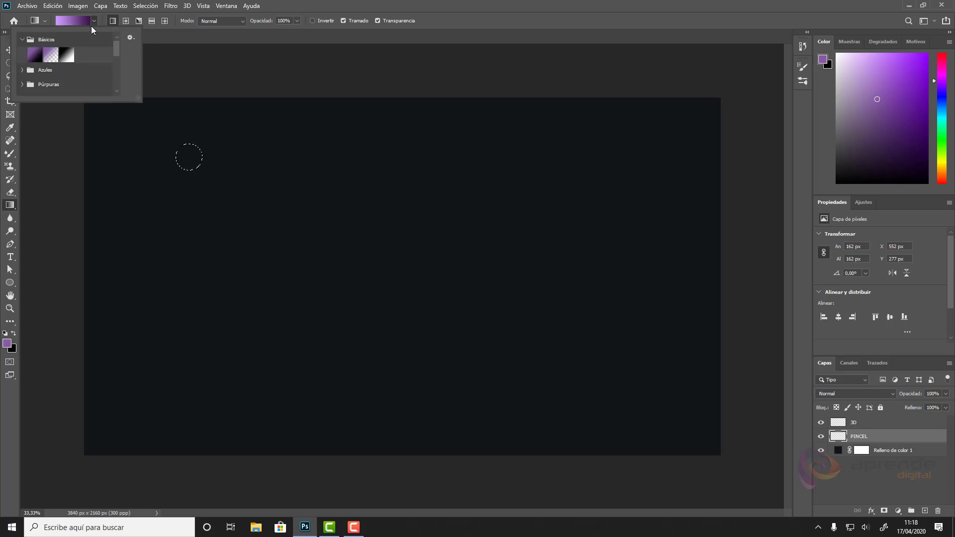
pyautogui.click(82, 26)
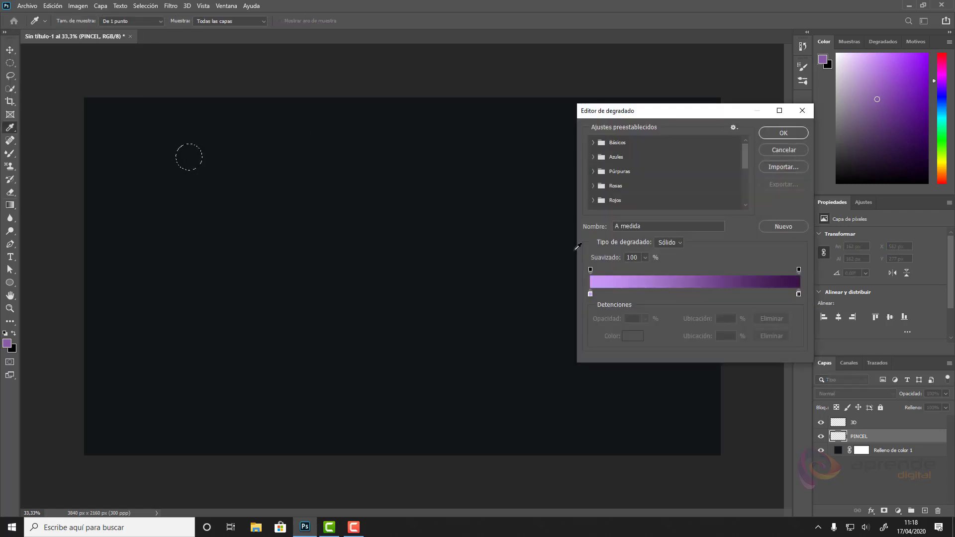
pyautogui.doubleClick(589, 293)
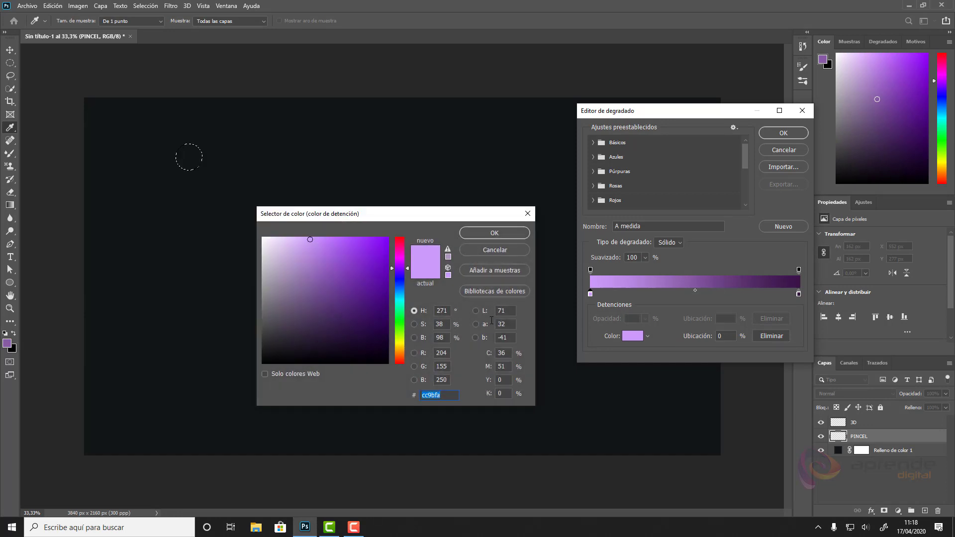
pyautogui.write('f29bfa')
pyautogui.moveTo(399, 259); pyautogui.dragTo(400, 262)
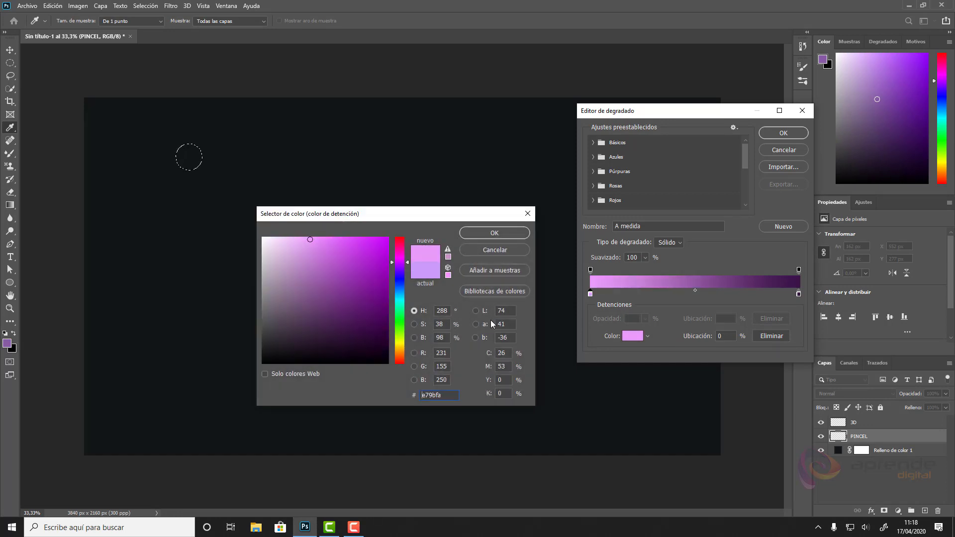
pyautogui.click(345, 243)
pyautogui.click(348, 242)
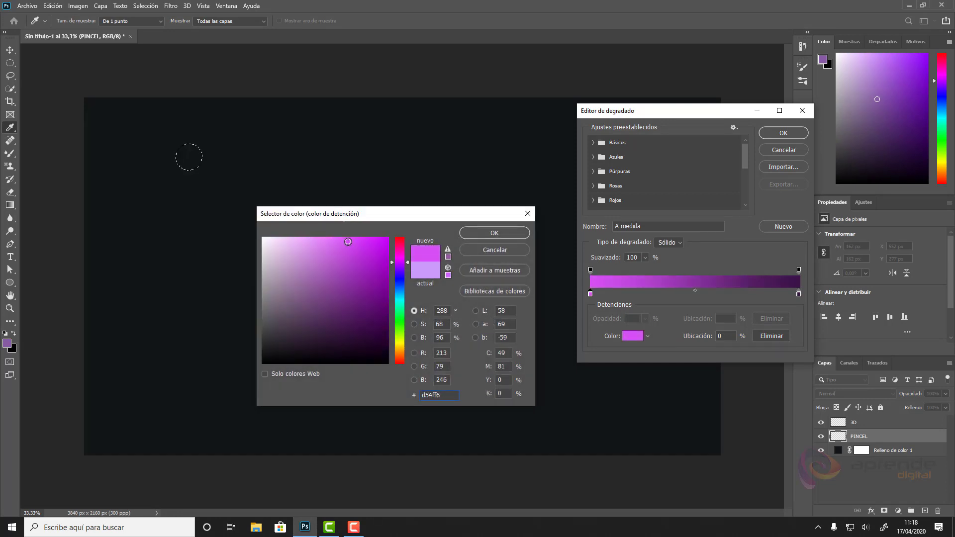
pyautogui.write('f64fcd')
pyautogui.click(372, 240)
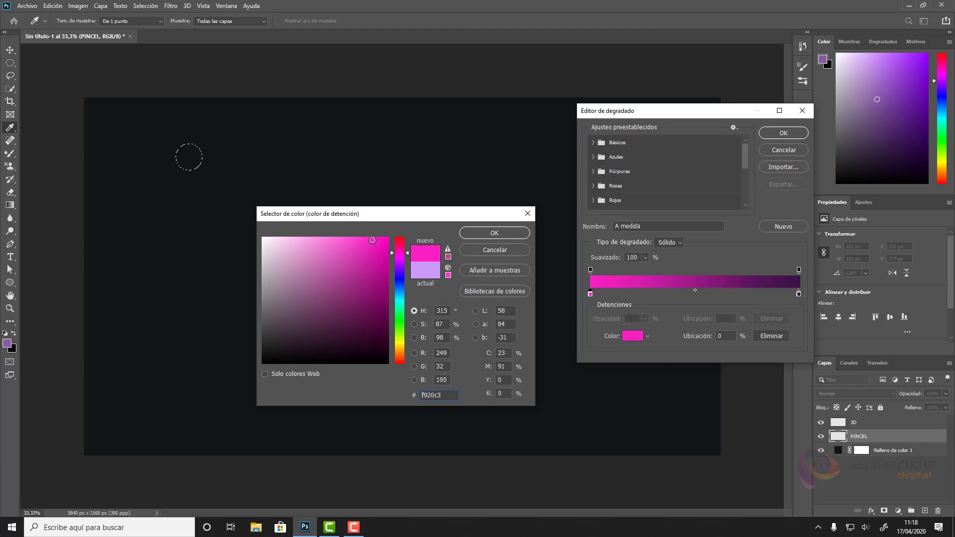
pyautogui.click(481, 234)
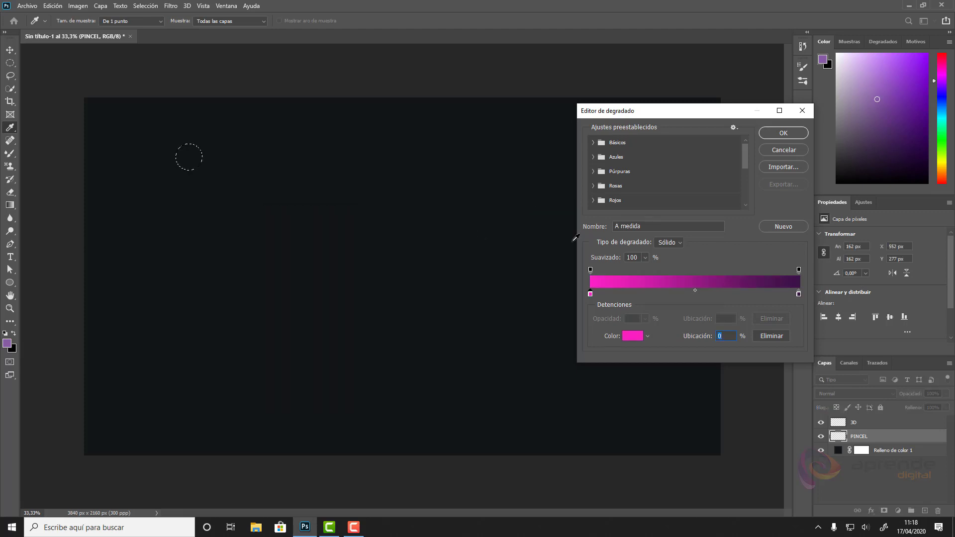
# Step: Set the gradient's end colour stop to a dark magenta-purple and accept the gradient
pyautogui.click(798, 293)
pyautogui.click(632, 336)
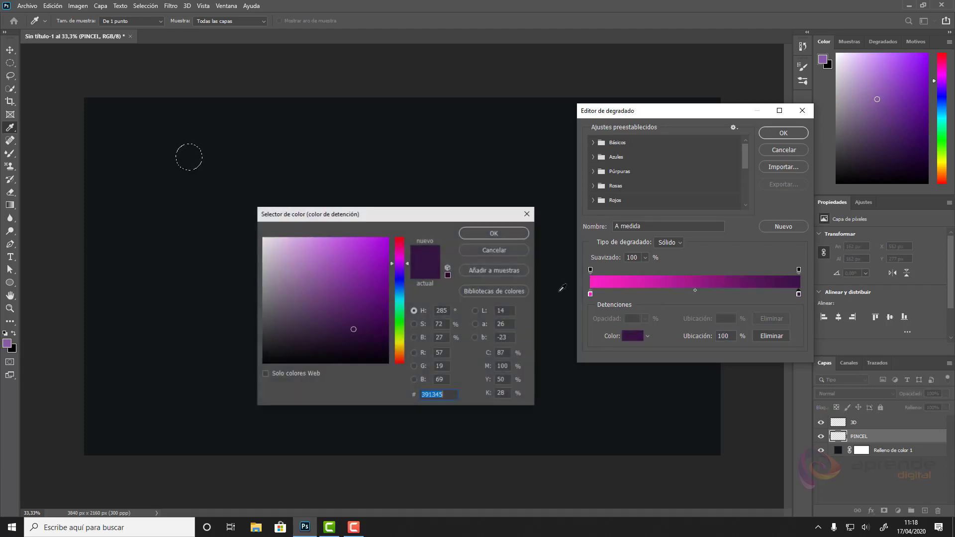
pyautogui.write('451335')
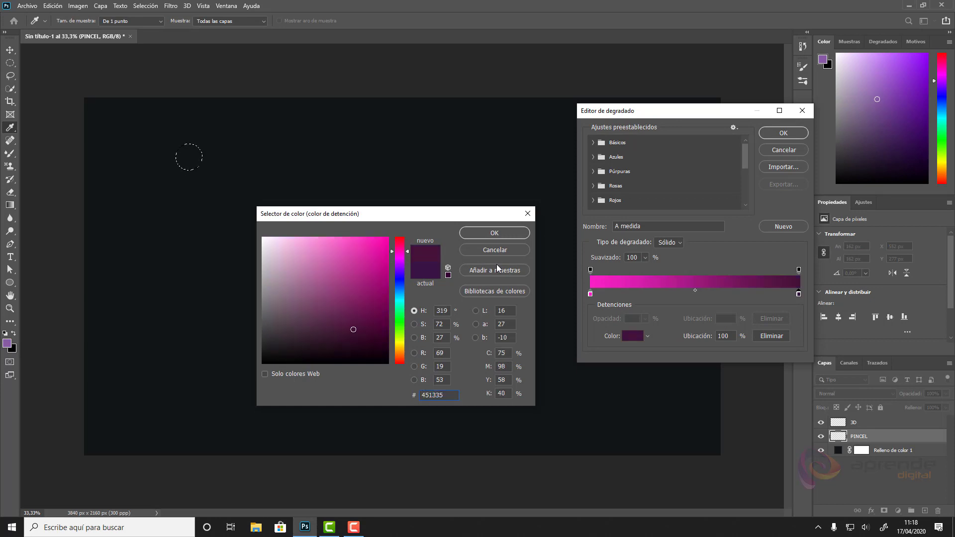
pyautogui.moveTo(399, 253); pyautogui.dragTo(399, 256)
pyautogui.click(482, 232)
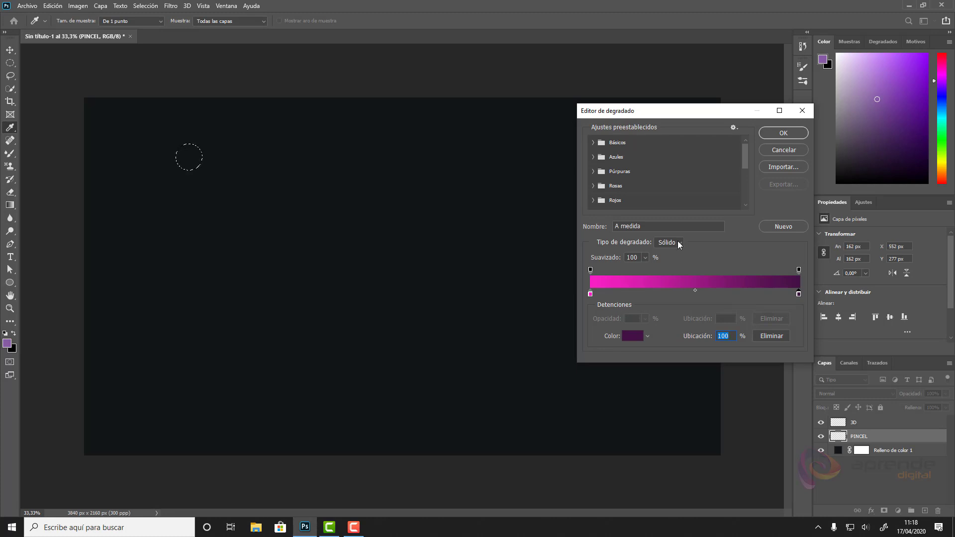
pyautogui.click(782, 135)
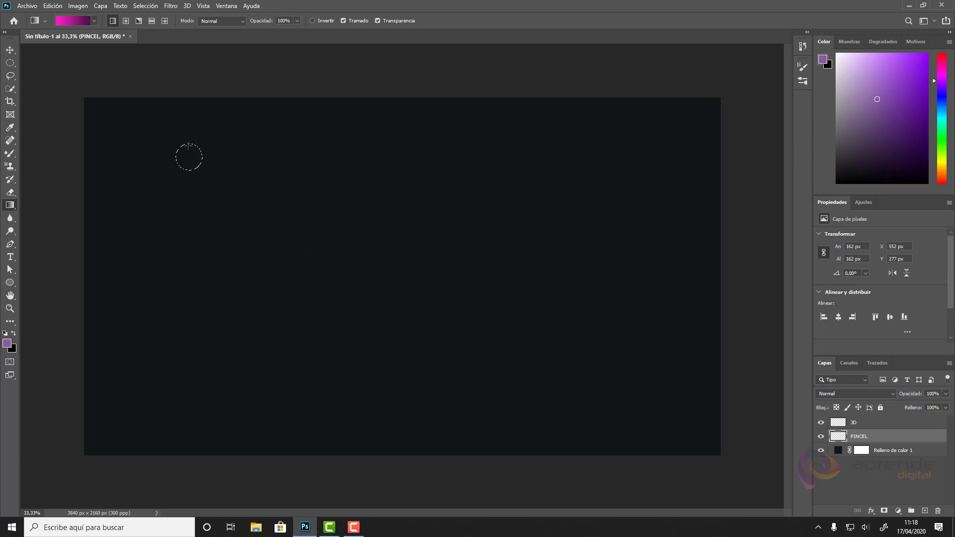
# Step: Fill the circular selection with the linear gradient from top to bottom, pink to dark, and deselect it
pyautogui.moveTo(187, 146); pyautogui.dragTo(188, 170)
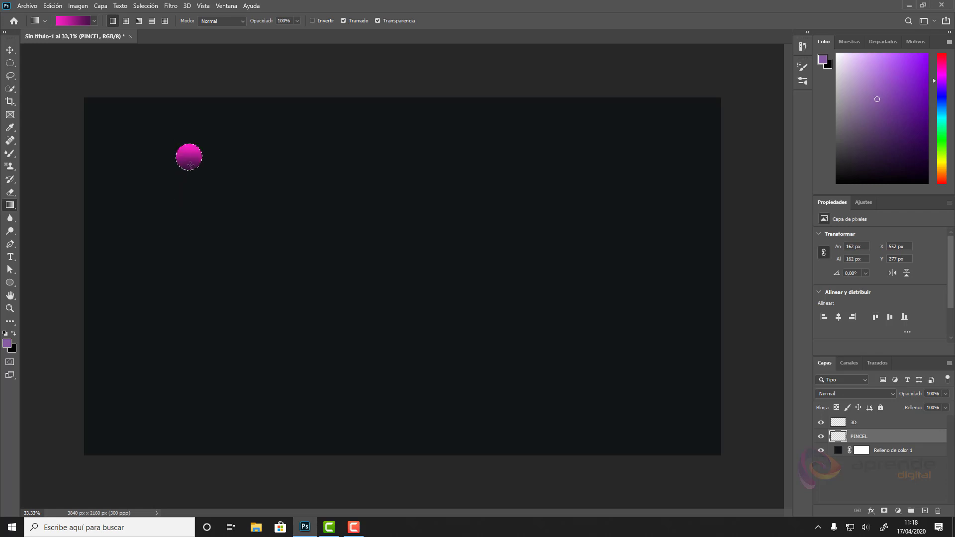
pyautogui.click(143, 6)
pyautogui.click(147, 26)
# Step: Switch to the Mixer Brush tool (Pincel mezclador) and clean the paint loaded on the brush
pyautogui.click(19, 155)
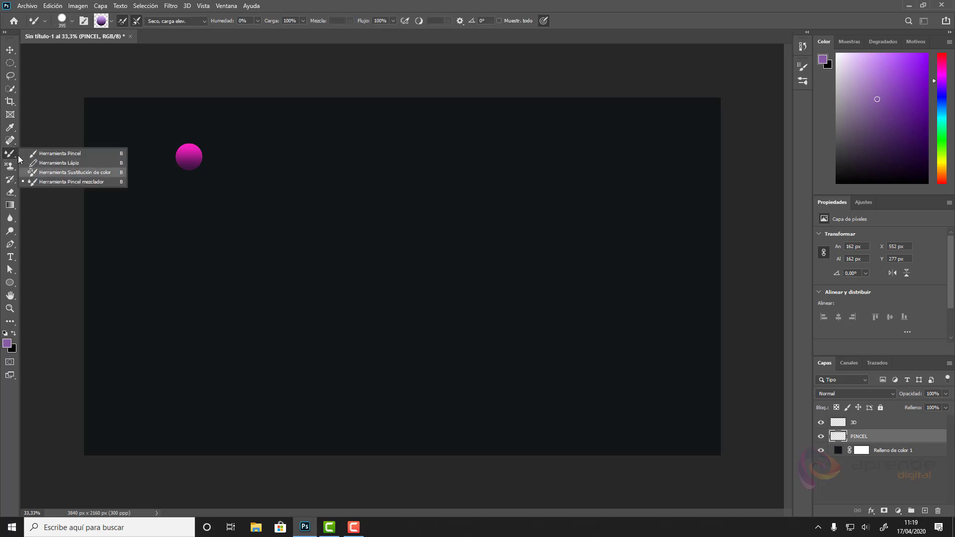
pyautogui.click(53, 181)
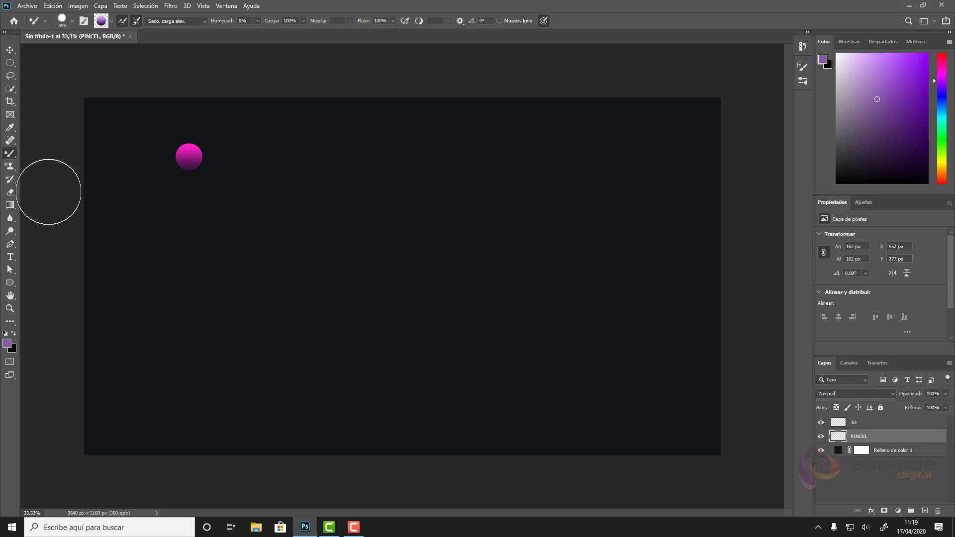
pyautogui.click(111, 21)
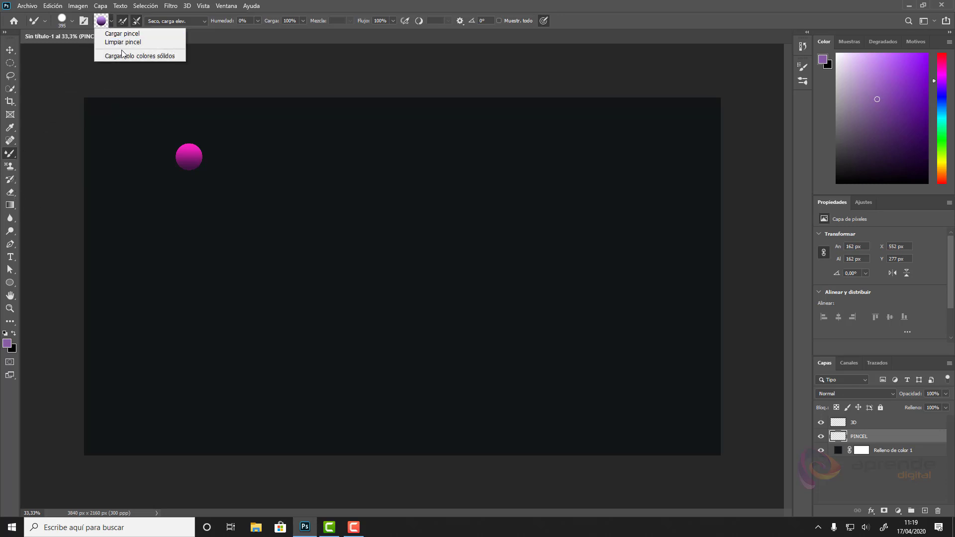
pyautogui.click(123, 43)
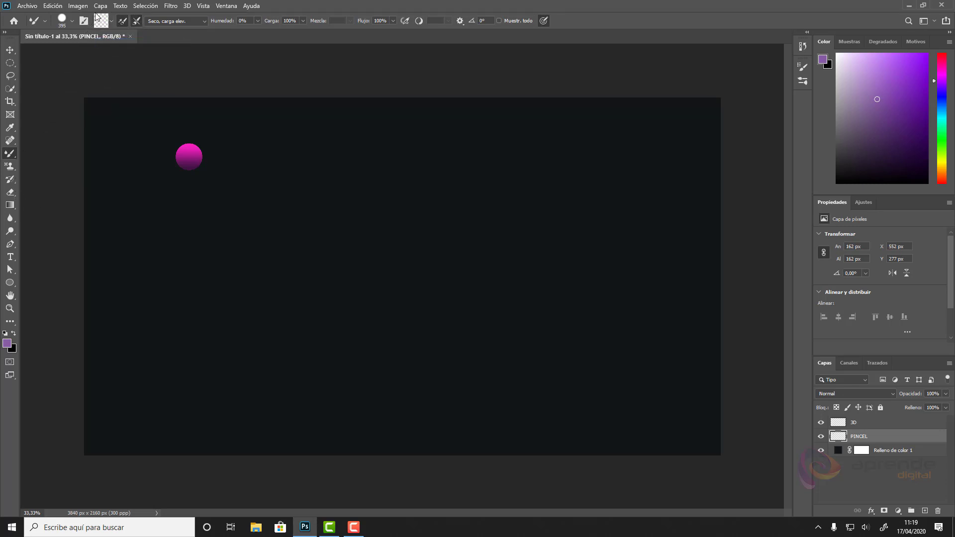
# Step: Set the Mixer Brush size to 181 px and choose the "Seco, carga elev." blending preset
pyautogui.click(74, 28)
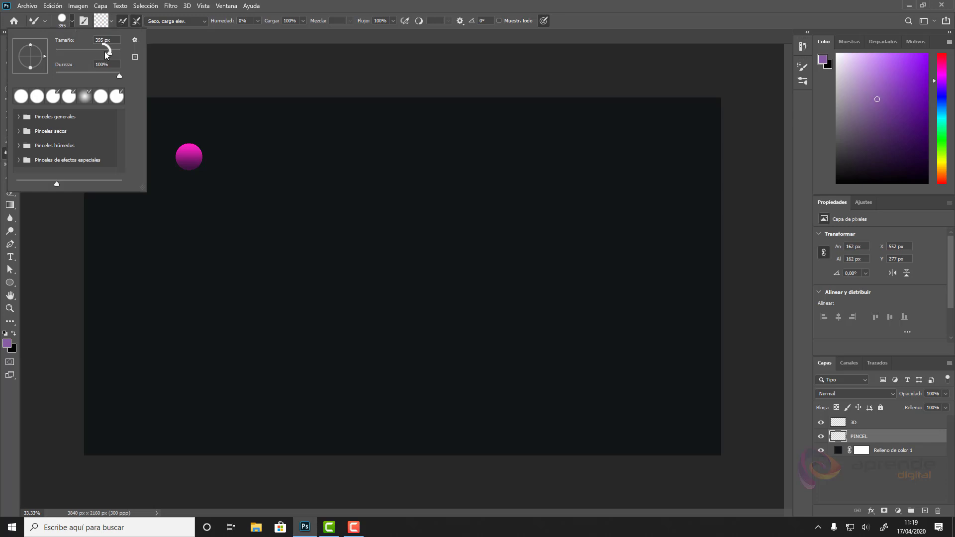
pyautogui.moveTo(109, 53); pyautogui.dragTo(98, 53)
pyautogui.click(178, 22)
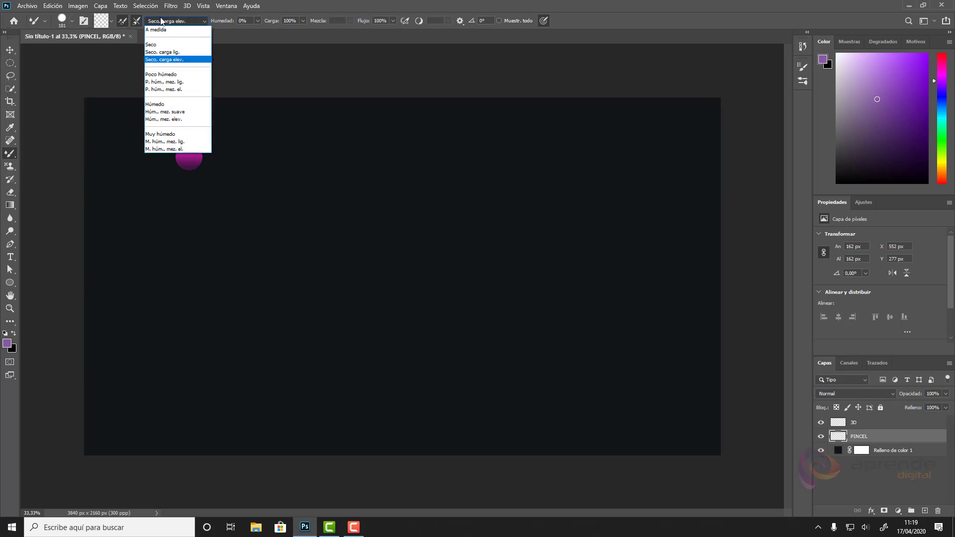
pyautogui.click(175, 60)
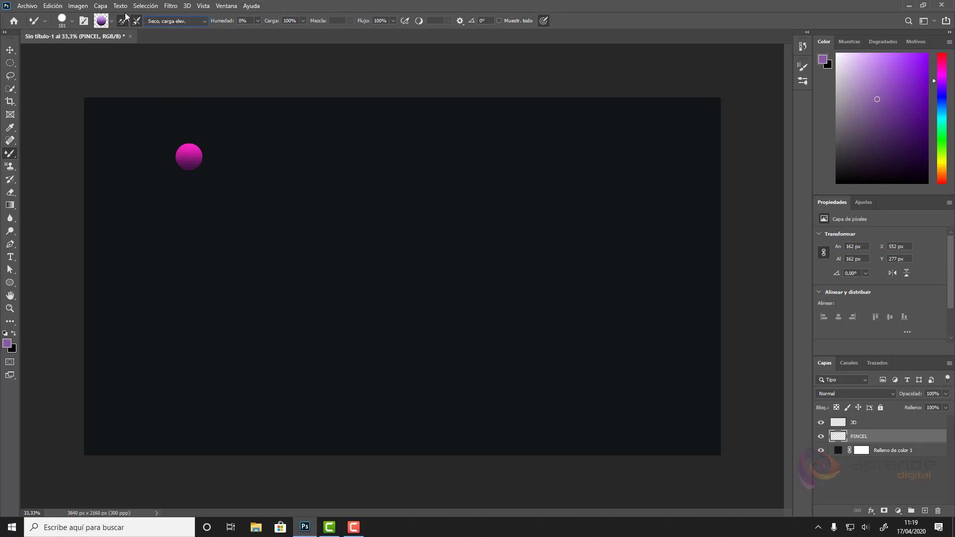
# Step: Clean the brush and load it by sampling the pink gradient circle
pyautogui.click(111, 21)
pyautogui.click(118, 42)
pyautogui.press('alt')
pyautogui.keyDown('alt'); pyautogui.click(189, 157); pyautogui.keyUp('alt')
# Step: Enable sampling of all layers, load the brush from the gradient circle again, and disable the all-layers option
pyautogui.click(499, 21)
pyautogui.press('alt')
pyautogui.keyDown('alt'); pyautogui.click(189, 156); pyautogui.keyUp('alt')
pyautogui.click(520, 20)
# Step: Clean the brush and reload it from the gradient circle with all-layers sampling off
pyautogui.click(111, 21)
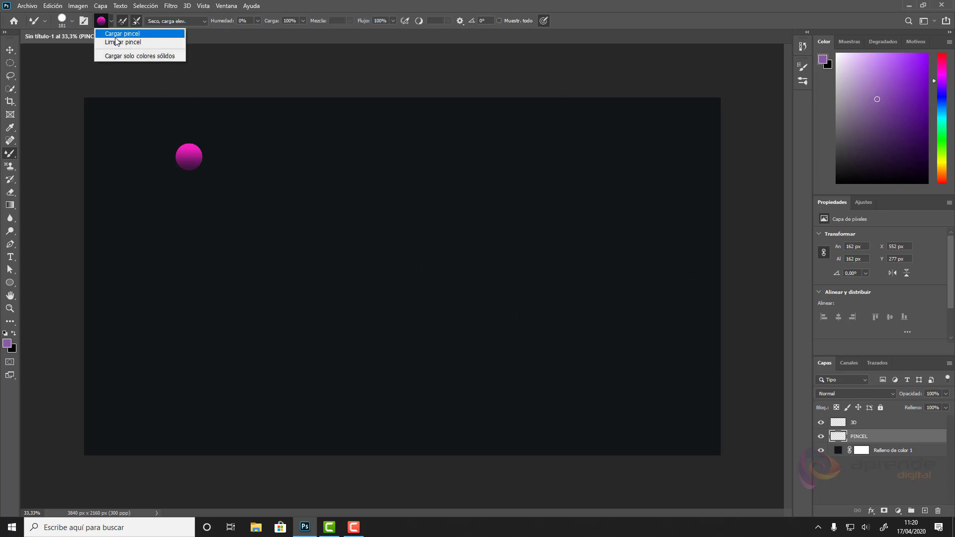
pyautogui.click(119, 43)
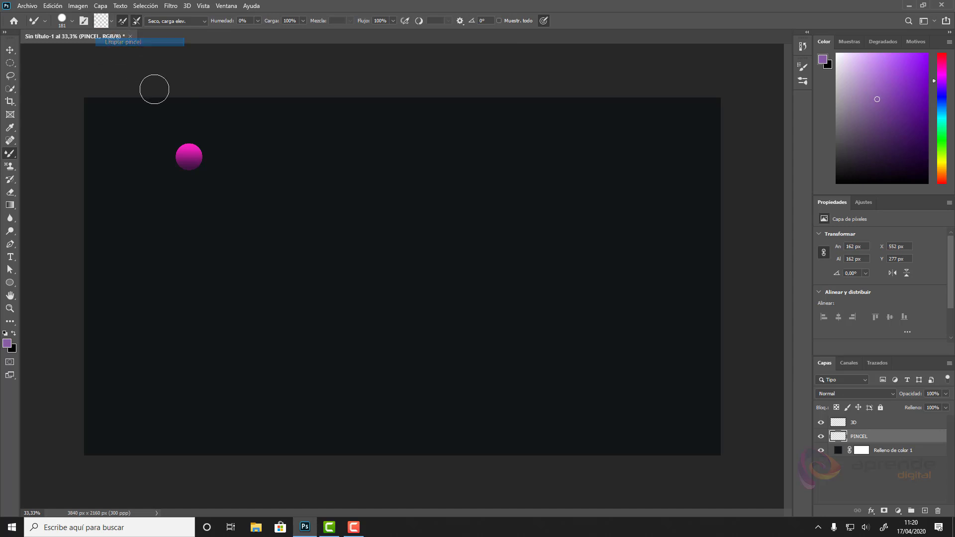
pyautogui.keyDown('alt'); pyautogui.click(187, 155); pyautogui.keyUp('alt')
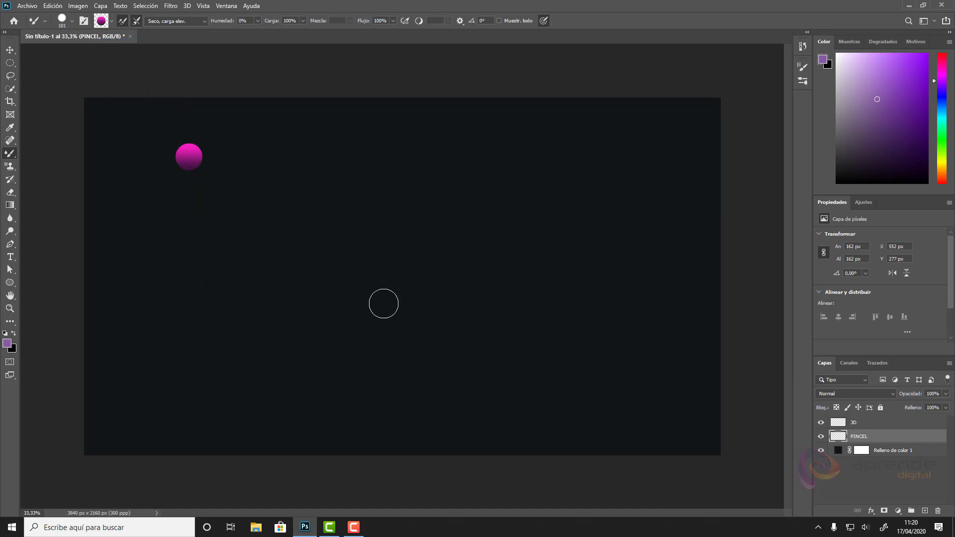
# Step: Hide the PINCEL layer and make the 3D layer active
pyautogui.click(820, 436)
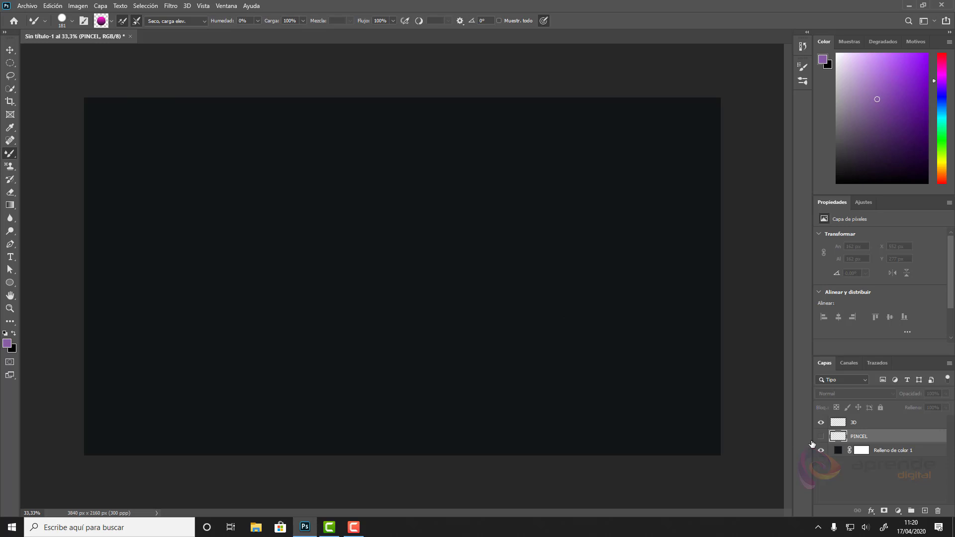
pyautogui.hotkey('alt', ']')
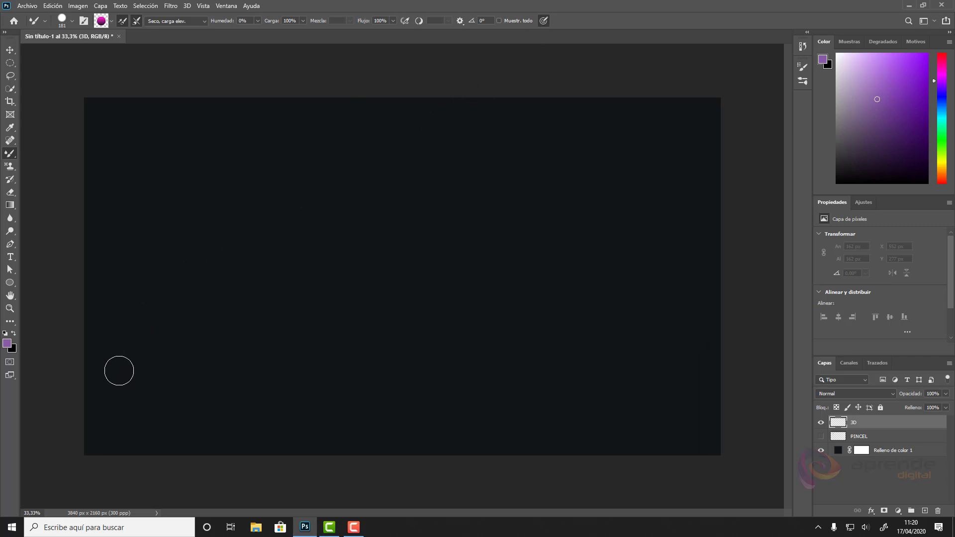
# Step: Paint a wavy test stroke across the canvas on the 3D layer and undo it
pyautogui.moveTo(119, 371)
pyautogui.mouseDown()
pyautogui.moveTo(140, 345)
pyautogui.moveTo(283, 256)
pyautogui.moveTo(288, 319)
pyautogui.moveTo(309, 345)
pyautogui.moveTo(486, 230)
pyautogui.moveTo(475, 311)
pyautogui.moveTo(484, 381)
pyautogui.moveTo(626, 292)
pyautogui.moveTo(674, 313)
pyautogui.moveTo(655, 381)
pyautogui.mouseUp()
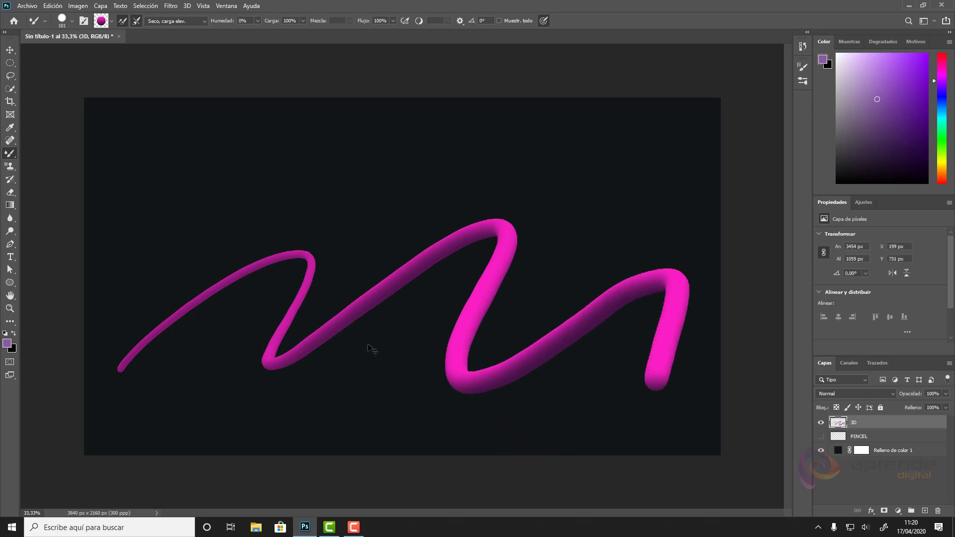
pyautogui.hotkey('ctrl', 'z')
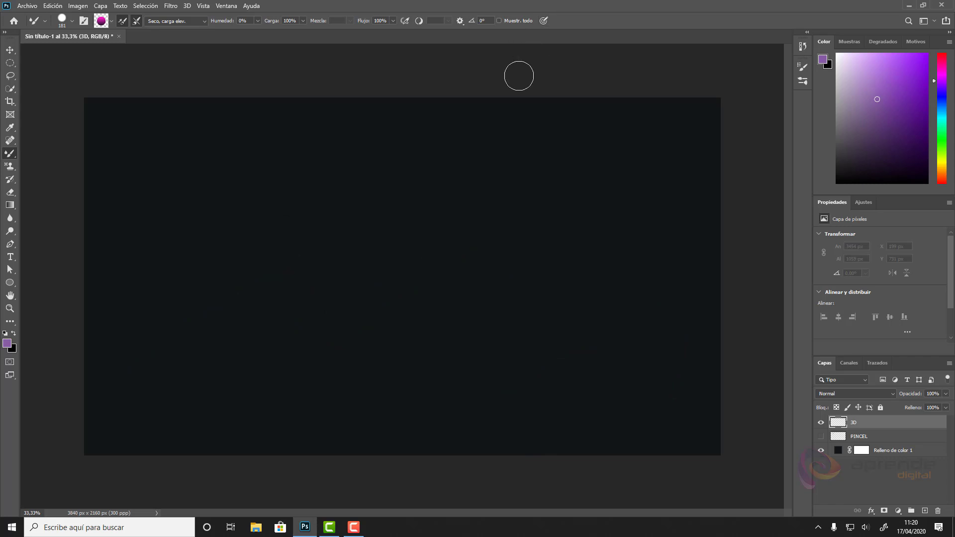
# Step: Set the brush size to 294 px and paint a long curved tube stroke rising from the canvas's lower left to its upper right
pyautogui.rightClick(321, 228)
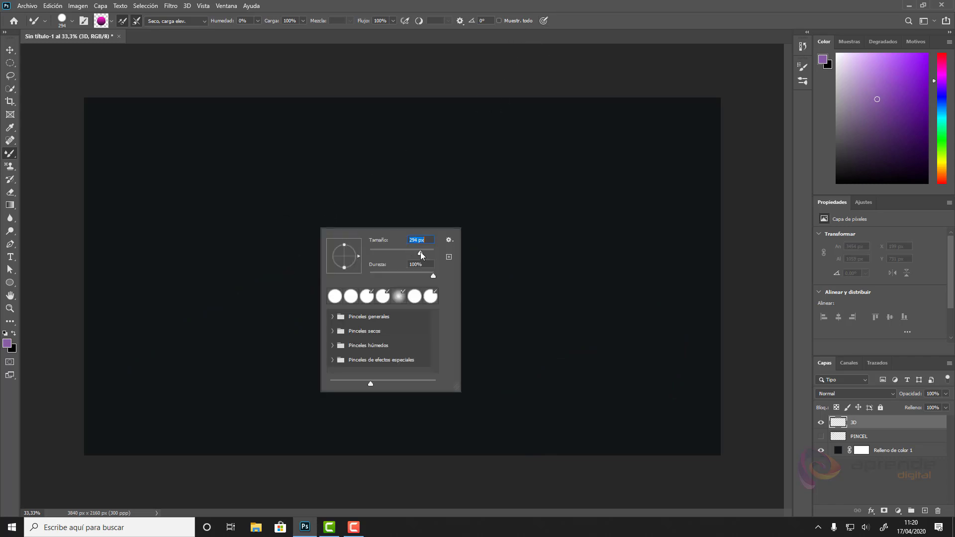
pyautogui.click(137, 378)
pyautogui.moveTo(129, 386); pyautogui.dragTo(324, 264)
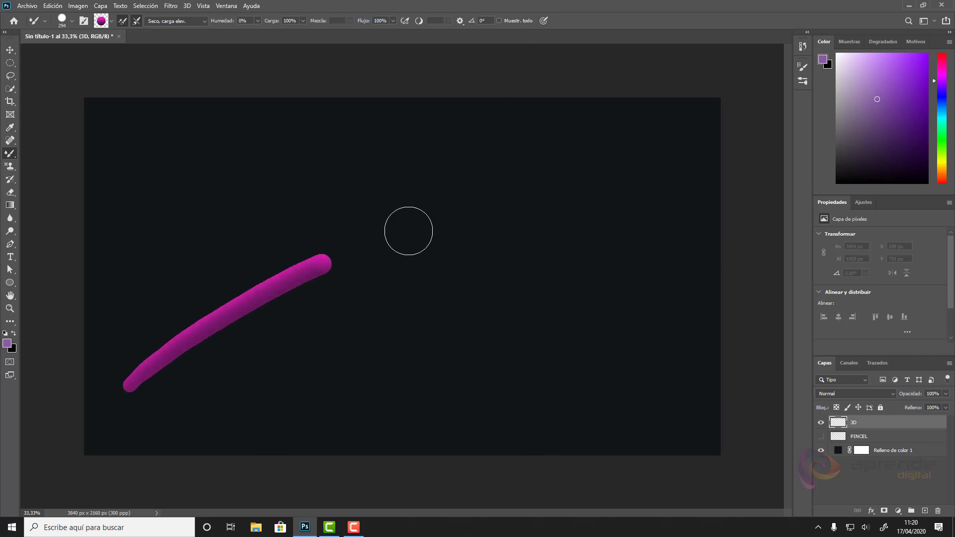
pyautogui.moveTo(409, 230)
pyautogui.mouseDown()
pyautogui.moveTo(525, 197)
pyautogui.moveTo(627, 183)
pyautogui.mouseUp()
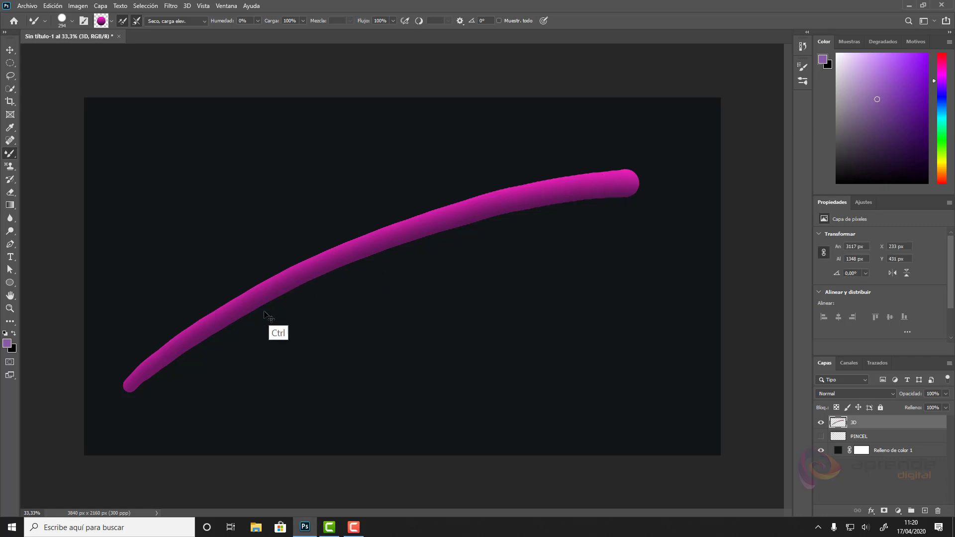
# Step: Undo the curved tube stroke, then paint a double-looped test stroke across the 3D layer and undo it too
pyautogui.hotkey('ctrl', 'z')
pyautogui.moveTo(285, 213)
pyautogui.mouseDown()
pyautogui.moveTo(411, 227)
pyautogui.moveTo(465, 302)
pyautogui.moveTo(438, 363)
pyautogui.moveTo(359, 387)
pyautogui.moveTo(304, 344)
pyautogui.moveTo(321, 234)
pyautogui.moveTo(415, 172)
pyautogui.moveTo(525, 214)
pyautogui.moveTo(557, 298)
pyautogui.moveTo(507, 369)
pyautogui.moveTo(429, 380)
pyautogui.moveTo(401, 292)
pyautogui.moveTo(479, 180)
pyautogui.moveTo(604, 168)
pyautogui.moveTo(687, 254)
pyautogui.mouseUp()
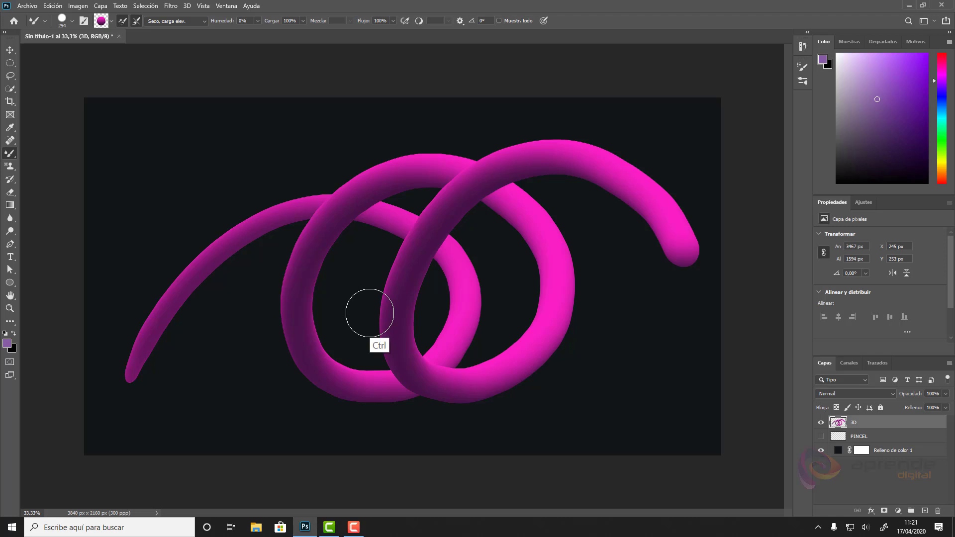
pyautogui.hotkey('ctrl', 'z')
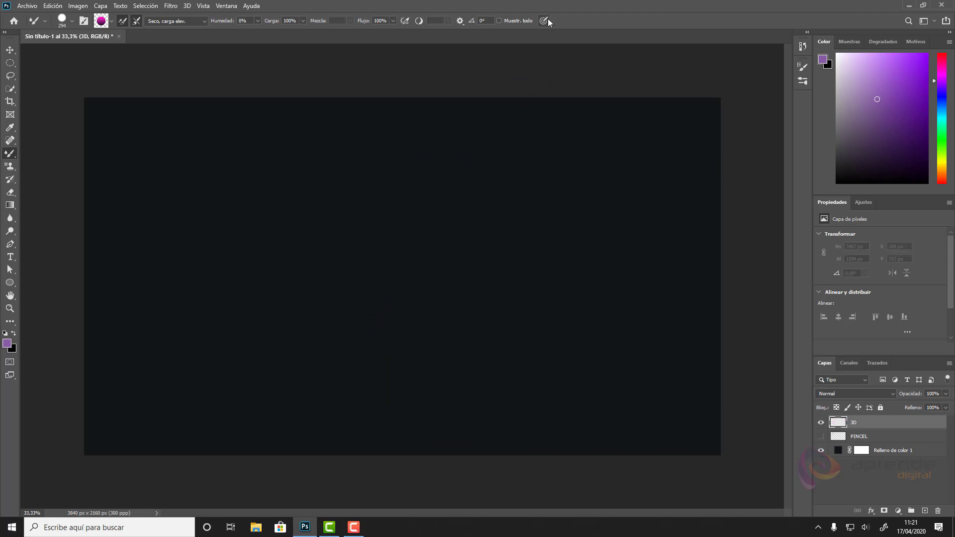
# Step: View the brush settings, paint a rising curved test stroke across the canvas, and undo it
pyautogui.click(802, 66)
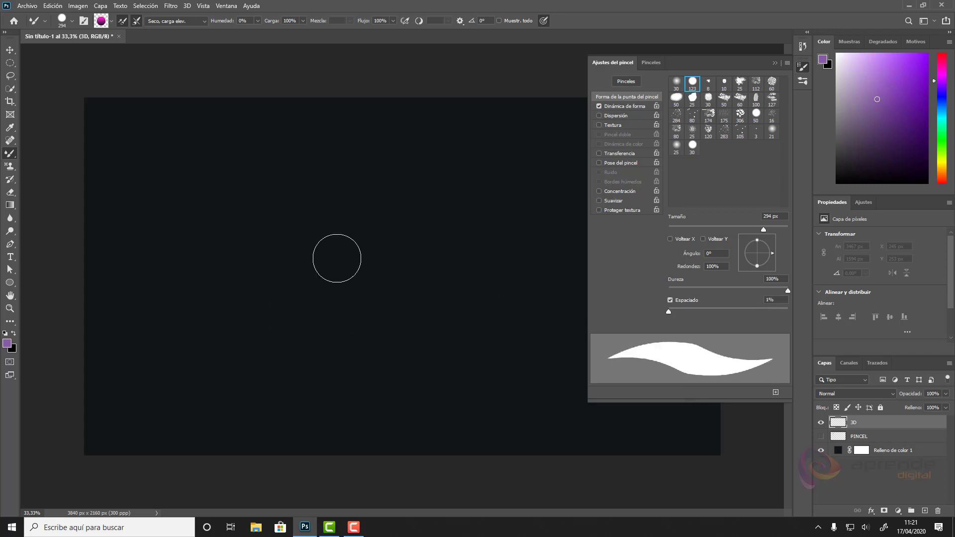
pyautogui.click(802, 67)
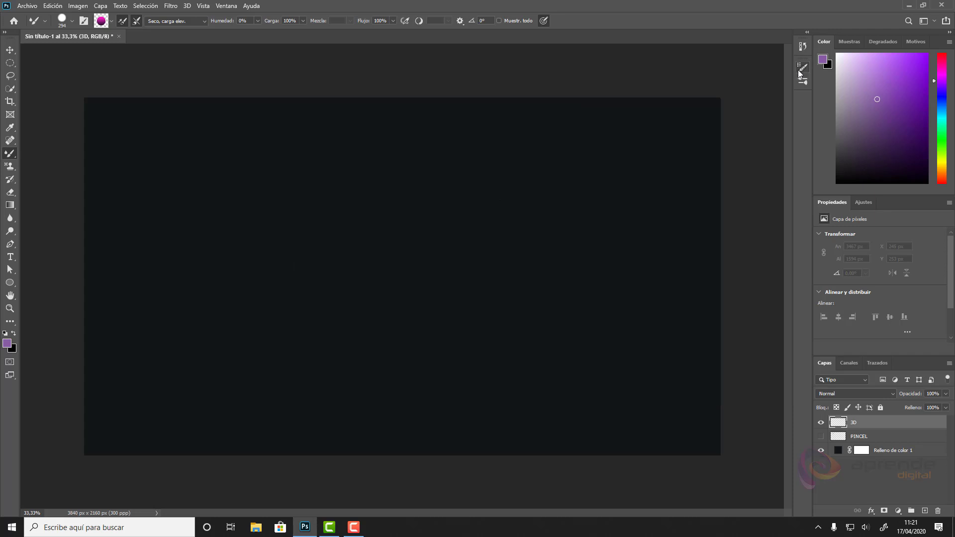
pyautogui.moveTo(129, 405); pyautogui.dragTo(204, 342)
pyautogui.moveTo(313, 276)
pyautogui.mouseDown()
pyautogui.moveTo(514, 203)
pyautogui.moveTo(622, 188)
pyautogui.mouseUp()
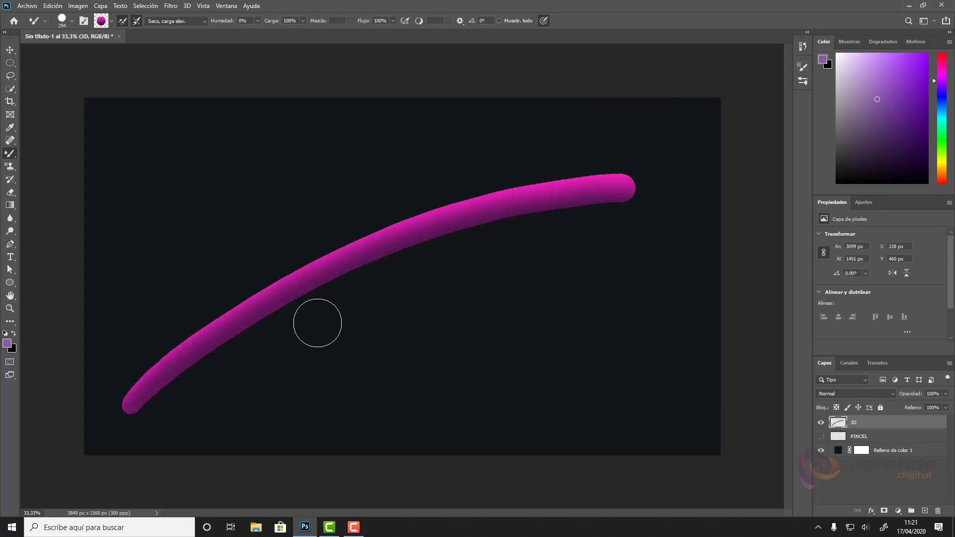
pyautogui.hotkey('ctrl', 'z')
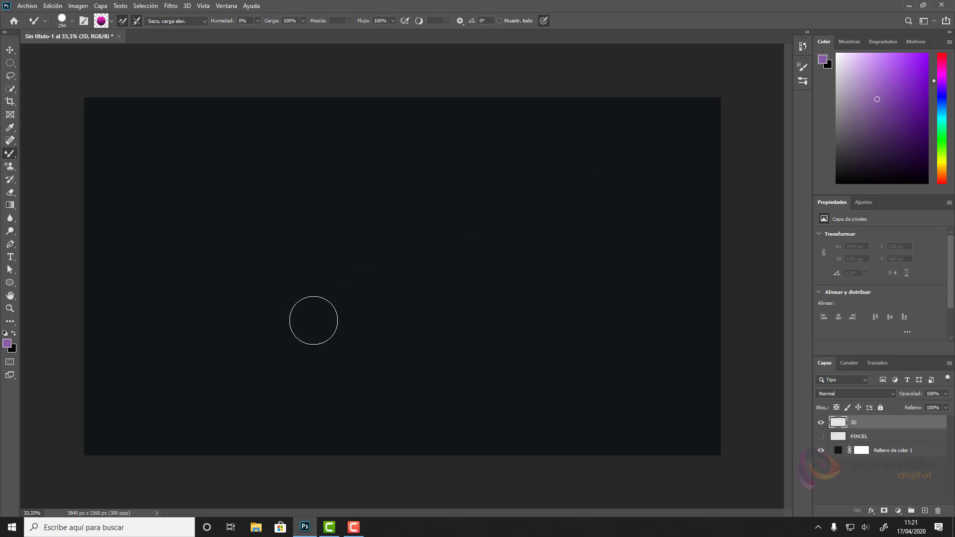
# Step: Draw an open S-shaped path with the Pen tool in Path mode from the canvas's lower left to its upper right
pyautogui.click(15, 243)
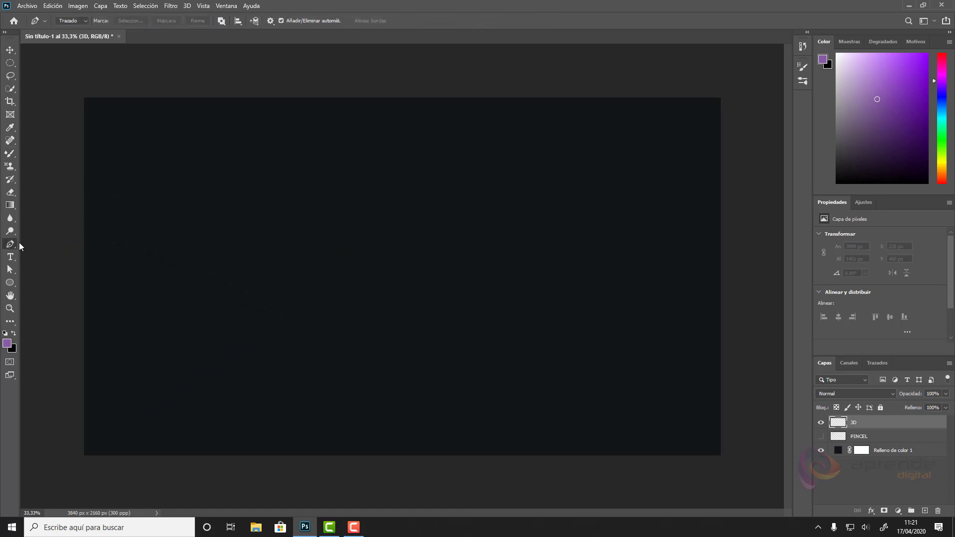
pyautogui.click(69, 21)
pyautogui.click(74, 36)
pyautogui.click(146, 375)
pyautogui.moveTo(347, 198); pyautogui.dragTo(433, 241)
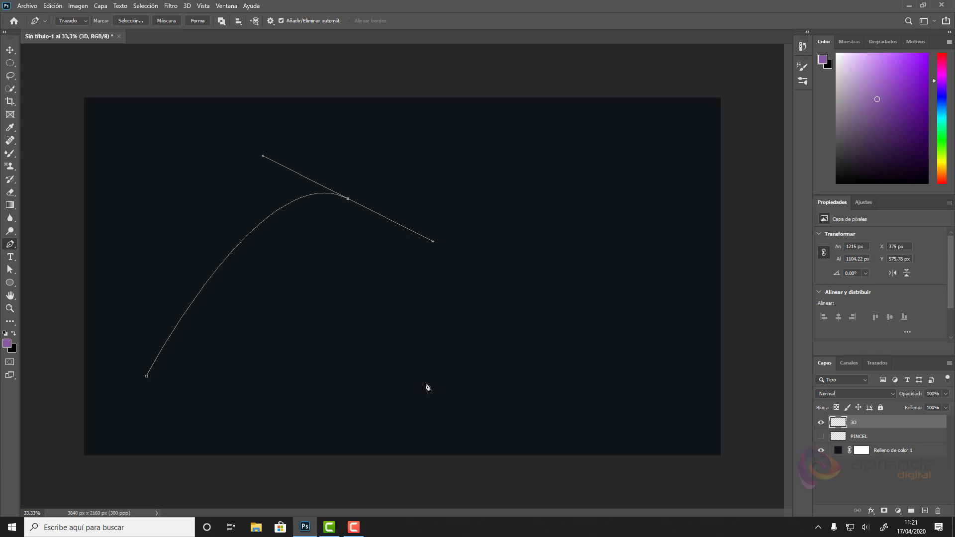
pyautogui.moveTo(426, 382); pyautogui.dragTo(519, 405)
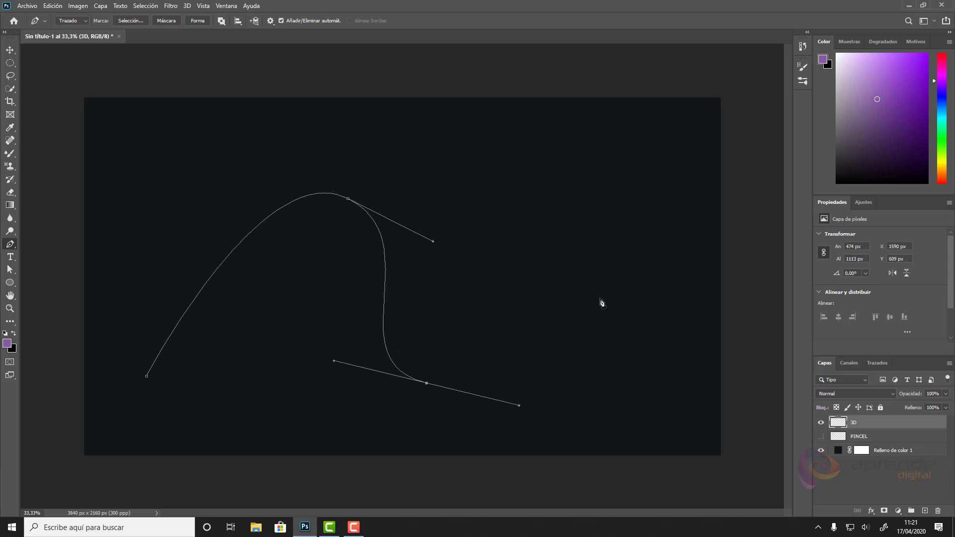
pyautogui.click(693, 147)
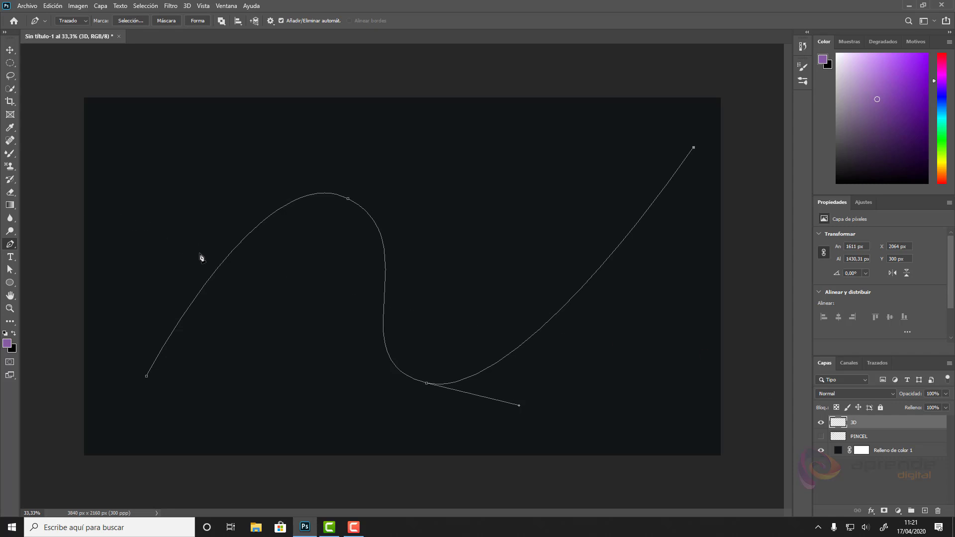
# Step: Look at the path's available commands and its entry in the path list, and return to the layer list
pyautogui.rightClick(218, 271)
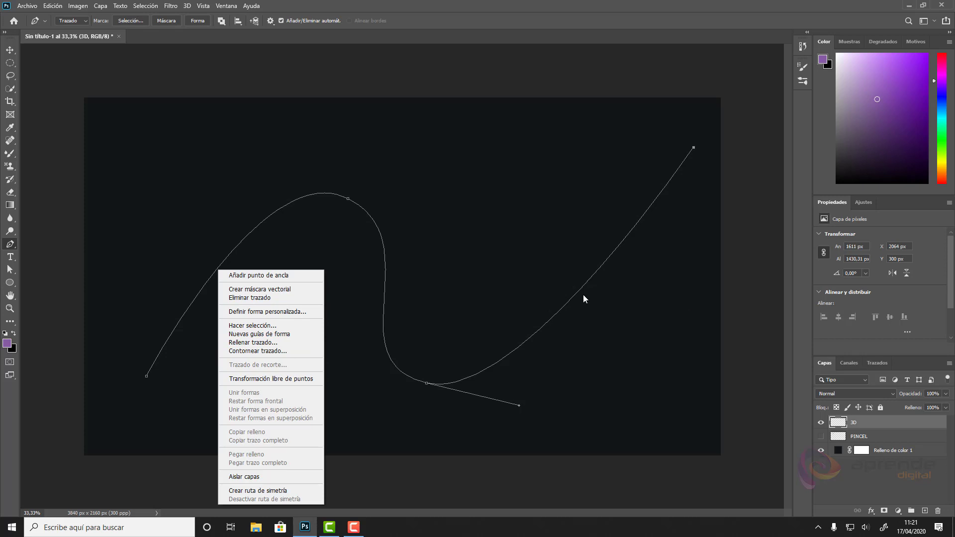
pyautogui.click(875, 363)
pyautogui.click(876, 363)
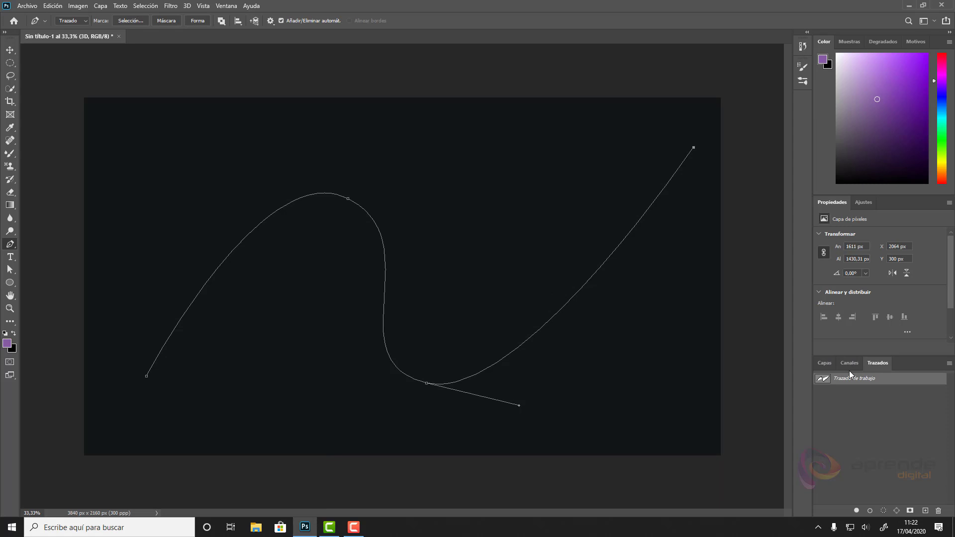
pyautogui.click(825, 363)
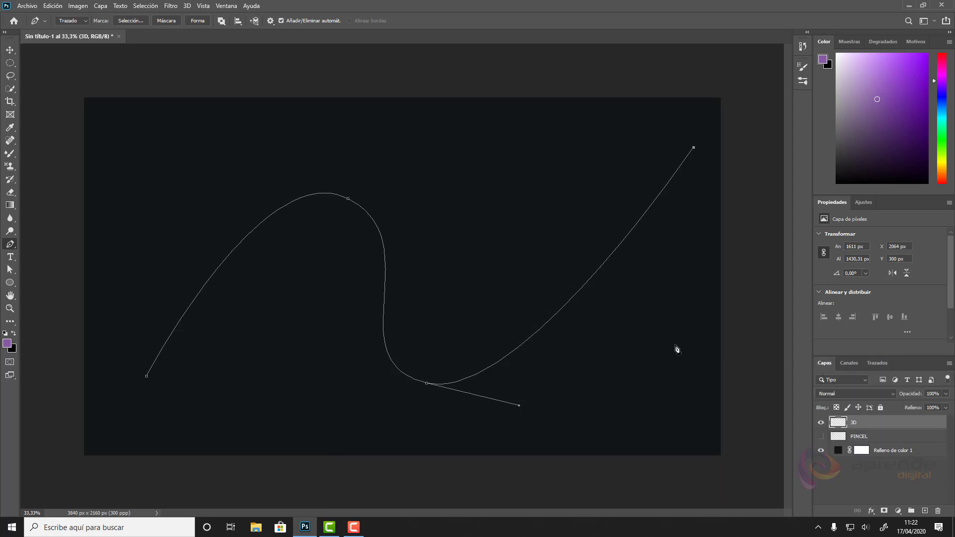
# Step: Stroke the S-shaped path on the 3D layer with the Mixer Brush, leaving Simulate Pressure off
pyautogui.rightClick(228, 265)
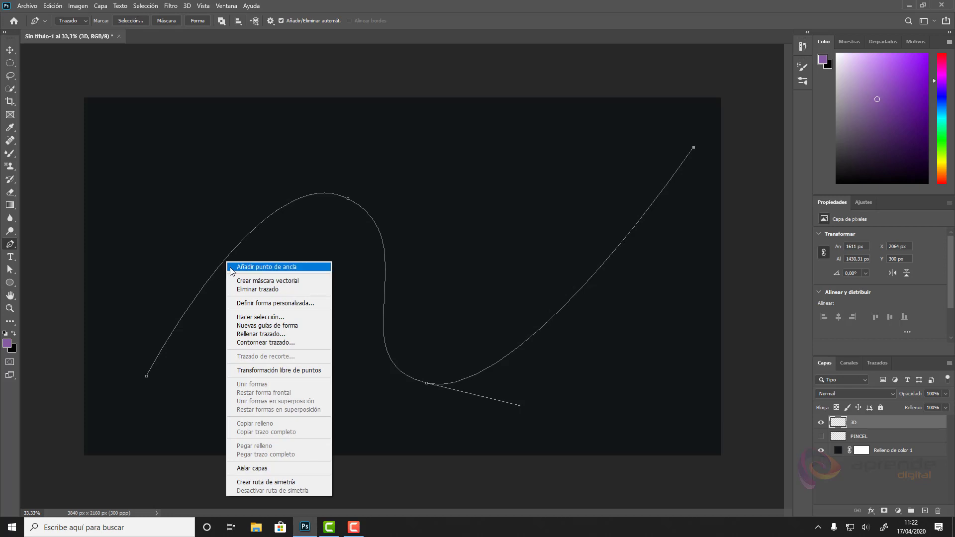
pyautogui.click(249, 342)
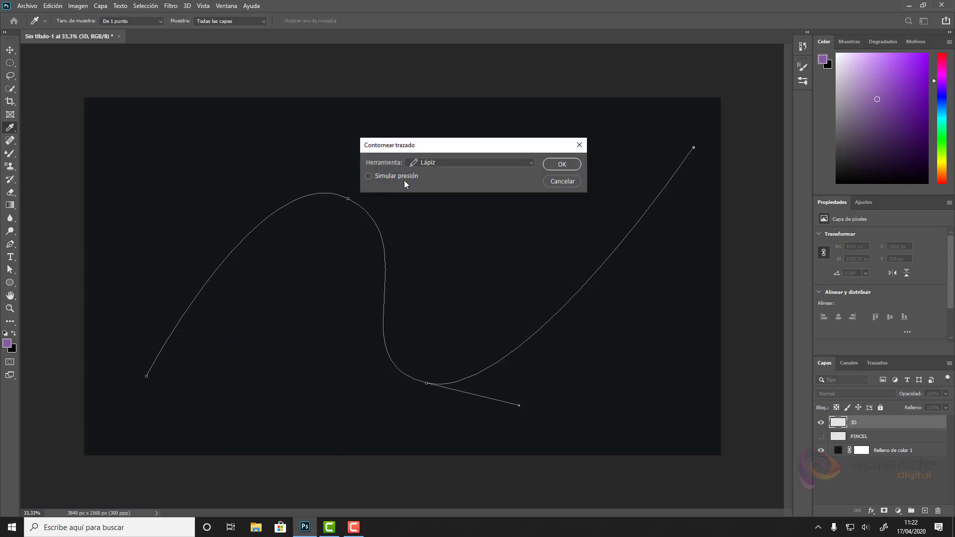
pyautogui.click(432, 165)
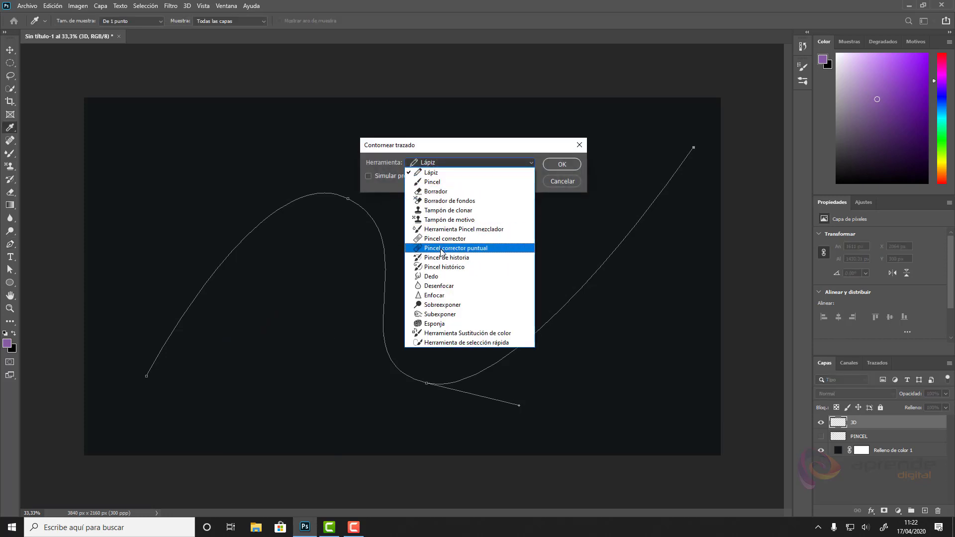
pyautogui.click(445, 230)
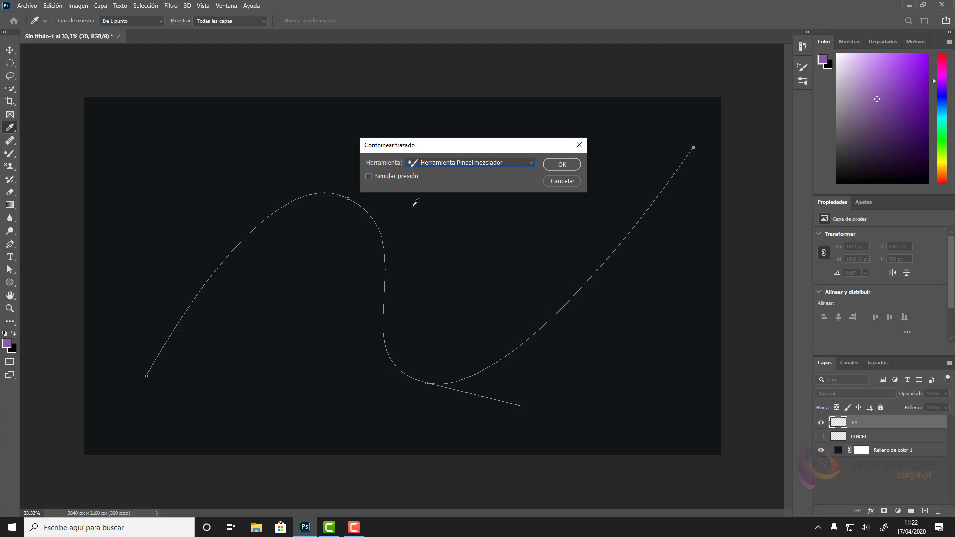
pyautogui.click(560, 167)
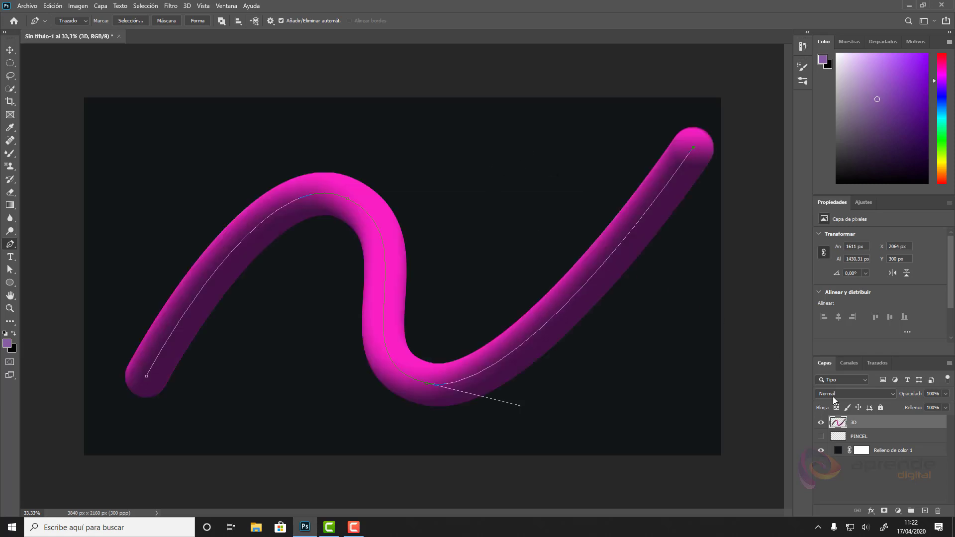
# Step: Undo the uniform-width path stroke and reselect the work path with the 3D layer active
pyautogui.click(880, 363)
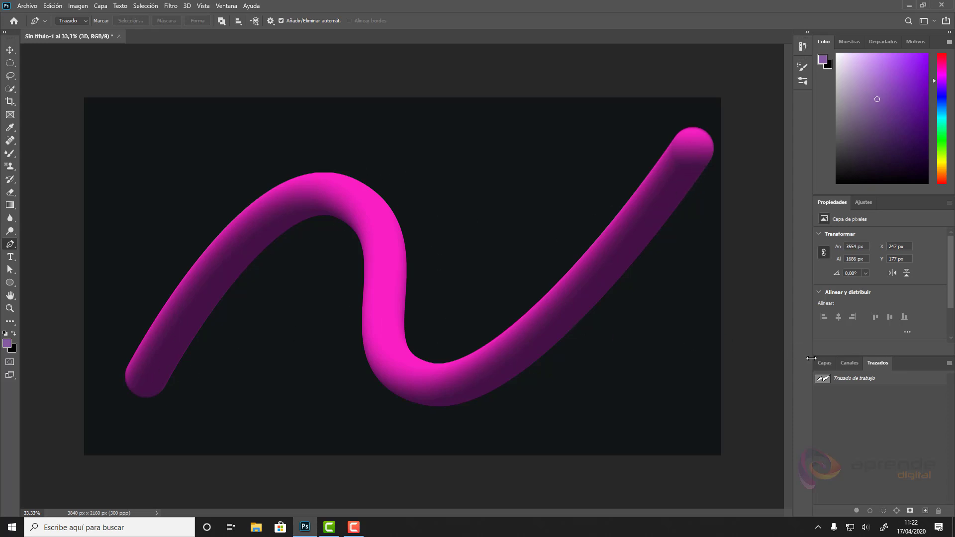
pyautogui.hotkey('ctrl', 'z')
pyautogui.click(845, 376)
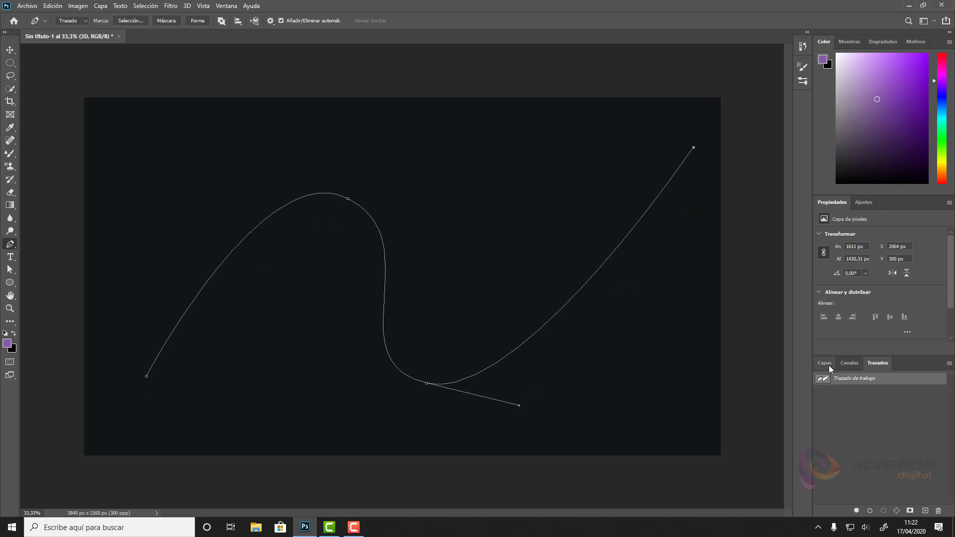
pyautogui.click(829, 367)
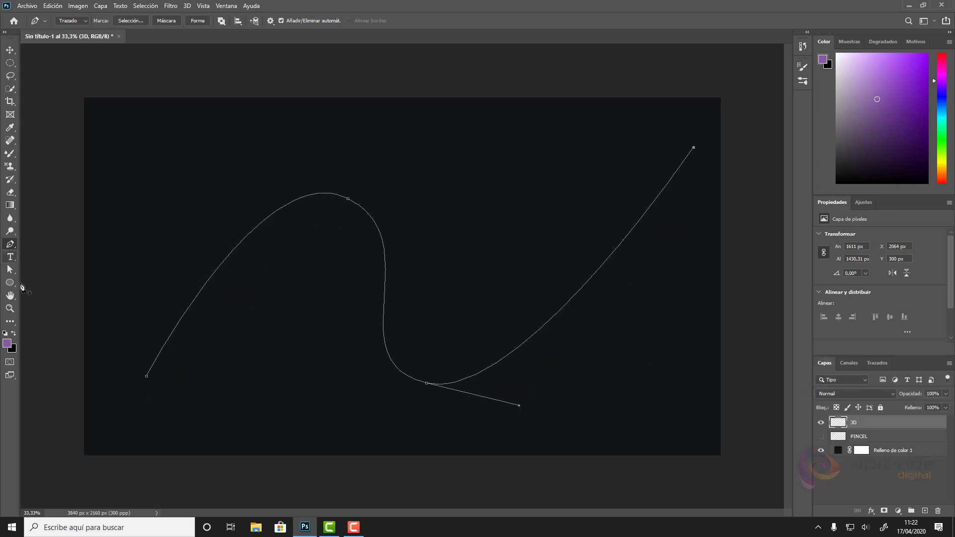
# Step: Stroke the S-shaped path again with the Mixer Brush and Simulate Pressure enabled
pyautogui.rightClick(210, 280)
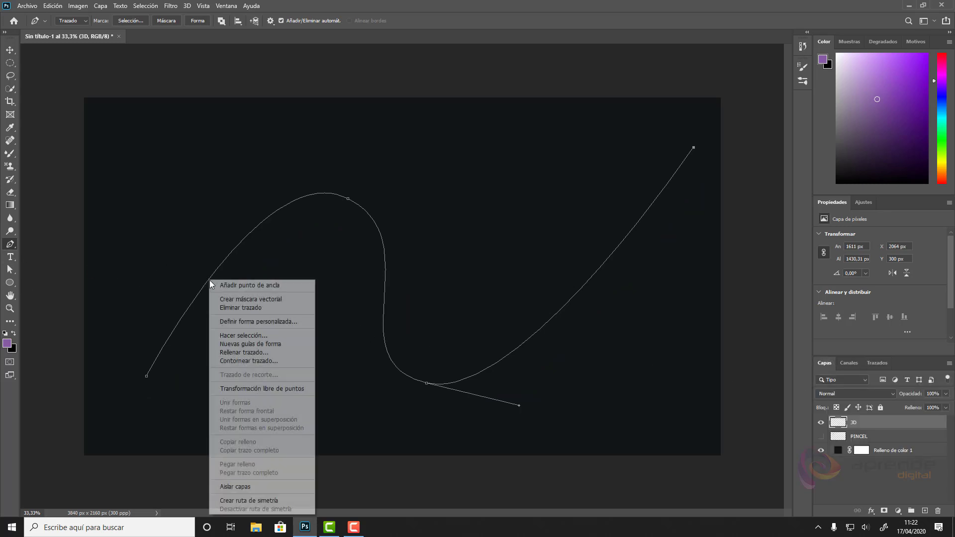
pyautogui.click(259, 360)
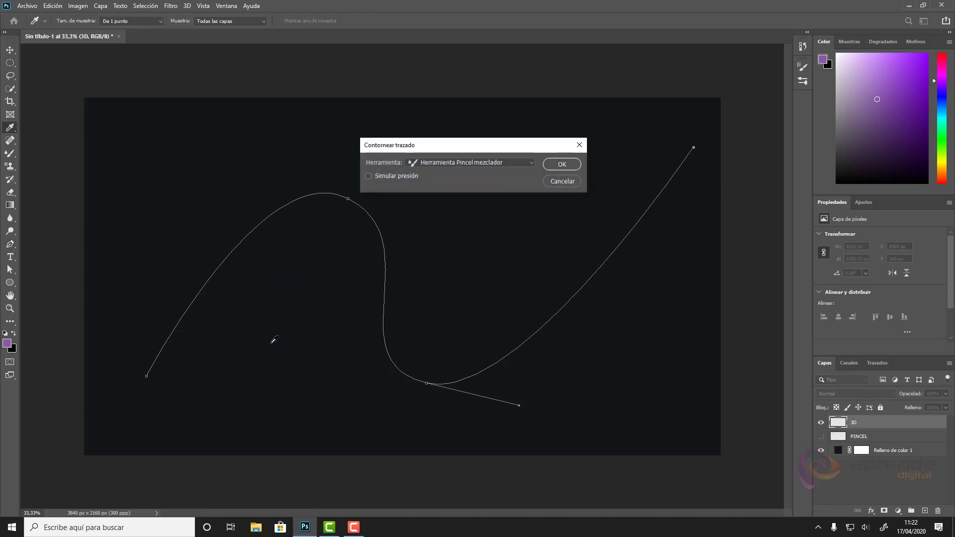
pyautogui.click(411, 178)
pyautogui.click(561, 164)
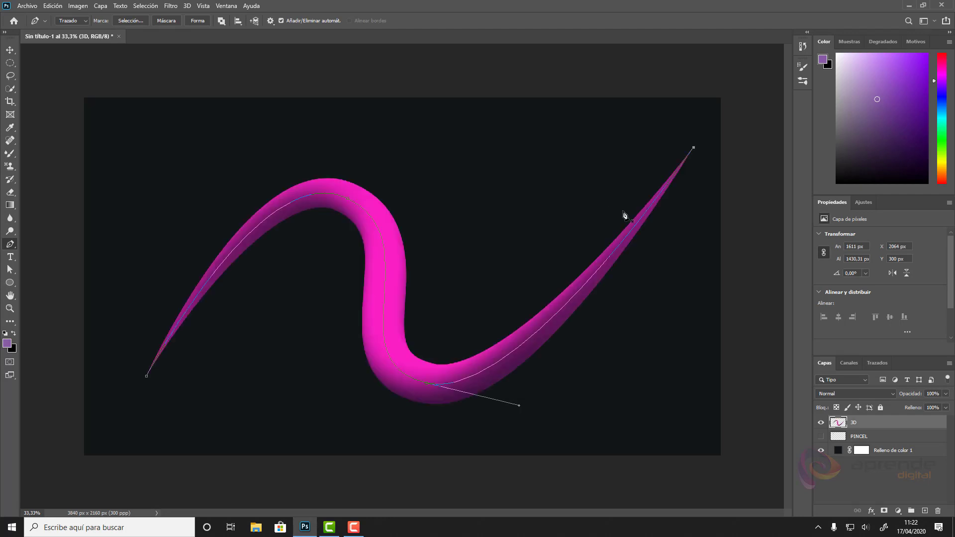
# Step: Deselect the work path to view the tapered tube, and delete the work path
pyautogui.click(843, 398)
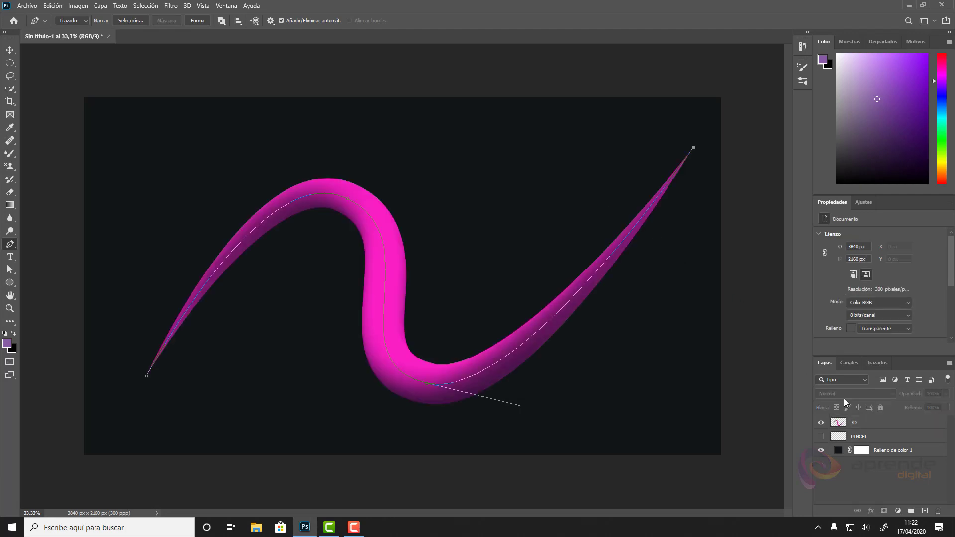
pyautogui.click(879, 363)
pyautogui.click(876, 414)
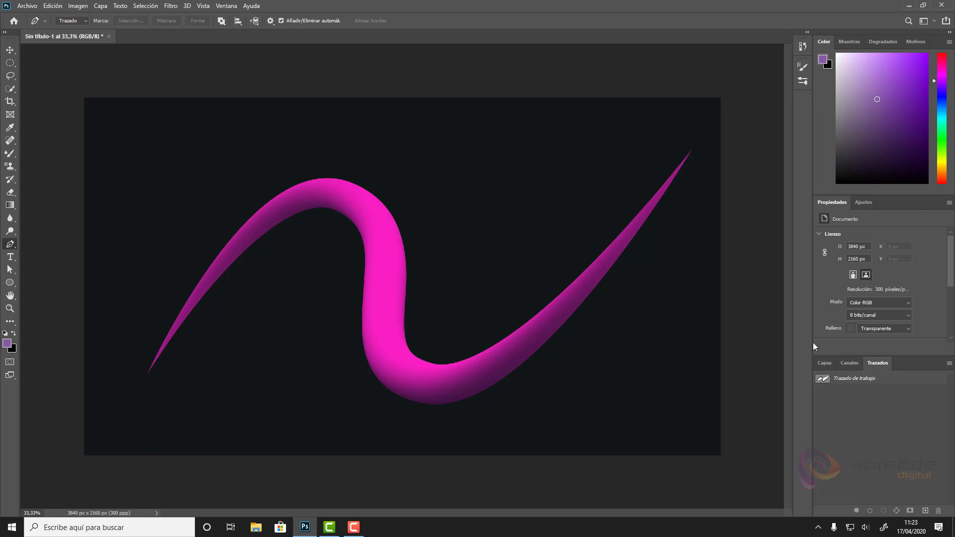
pyautogui.click(830, 374)
pyautogui.click(938, 510)
pyautogui.press('Return')
# Step: Delete the 3D layer with the tapered tube and create a new empty layer named 3D
pyautogui.click(825, 364)
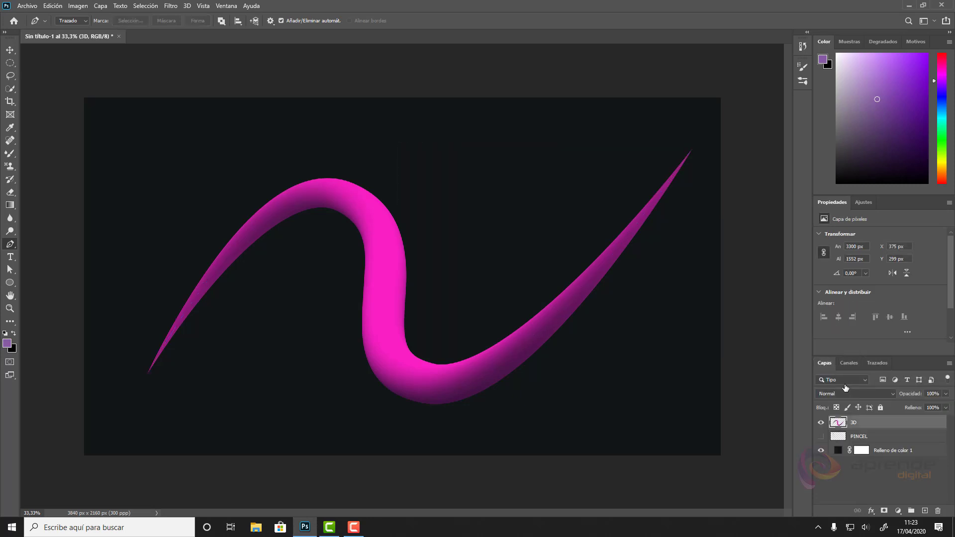
pyautogui.click(937, 511)
pyautogui.press('Return')
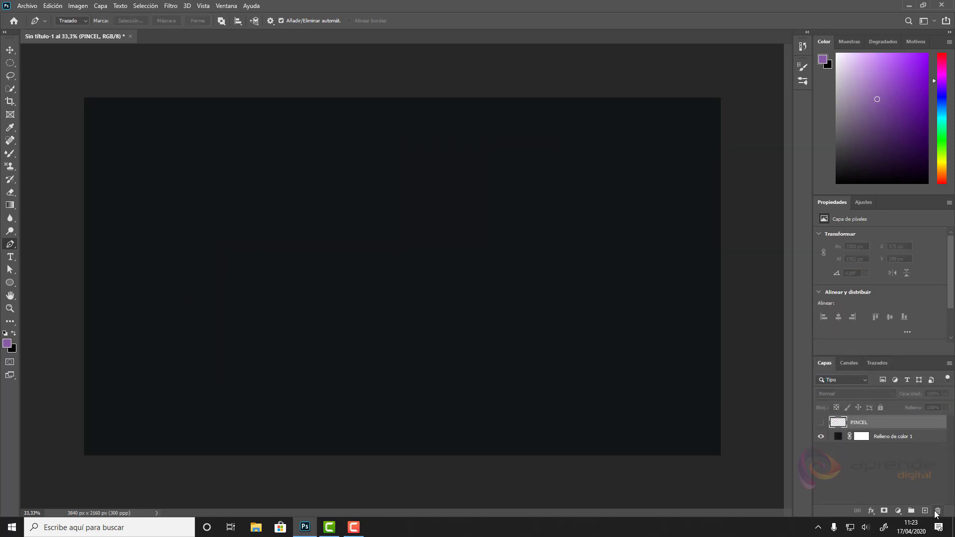
pyautogui.doubleClick(856, 422)
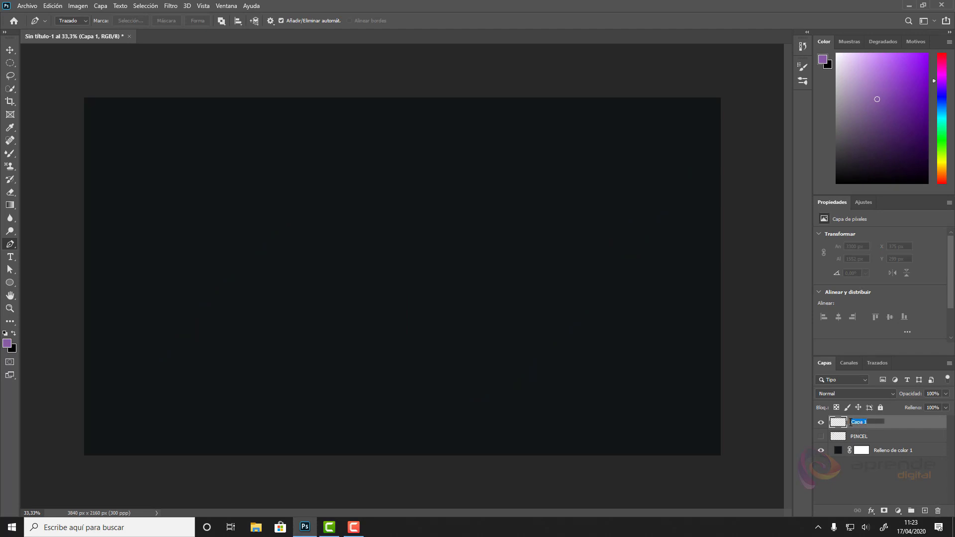
pyautogui.write('3D')
pyautogui.press('Return')
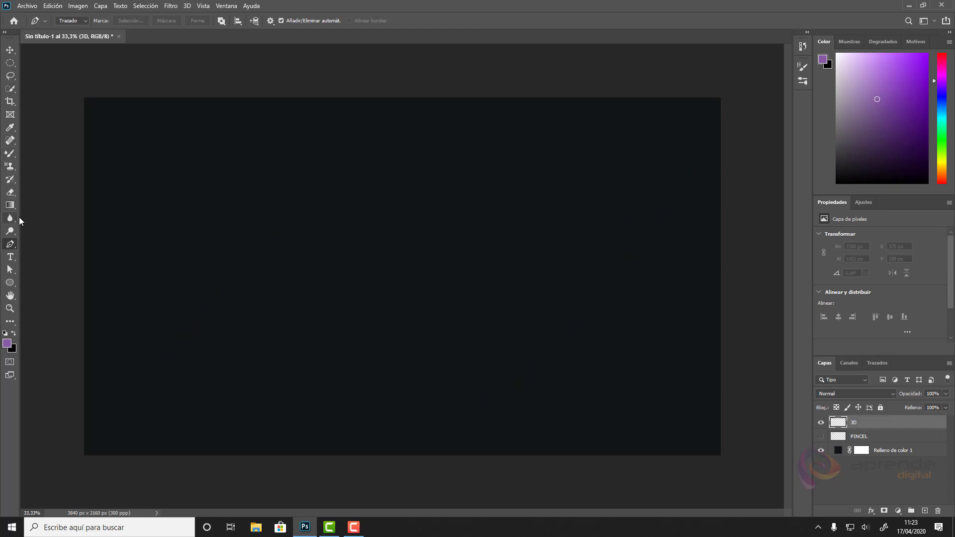
# Step: Add the letter "U" as white 150 pt Berlin Sans FB Demi Bold text near the middle of the canvas
pyautogui.click(10, 257)
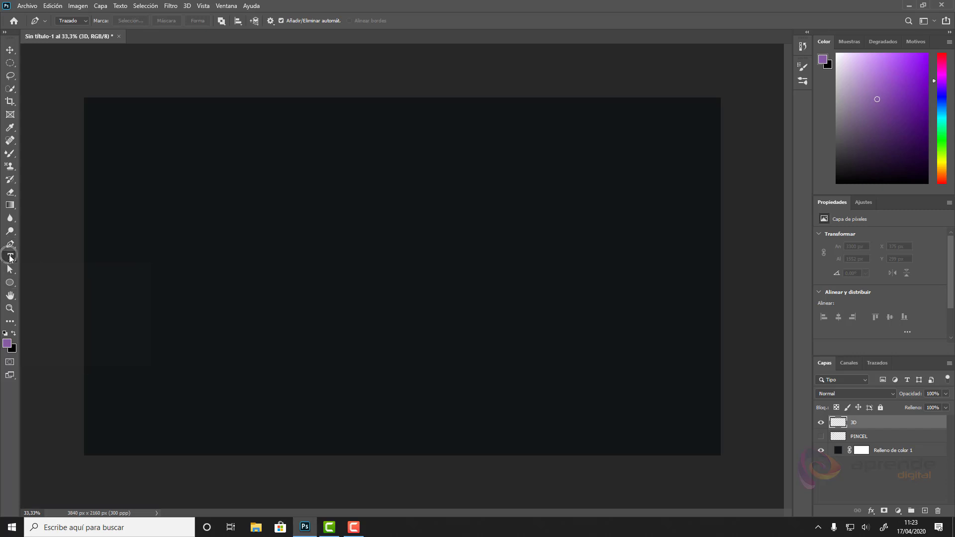
pyautogui.click(308, 264)
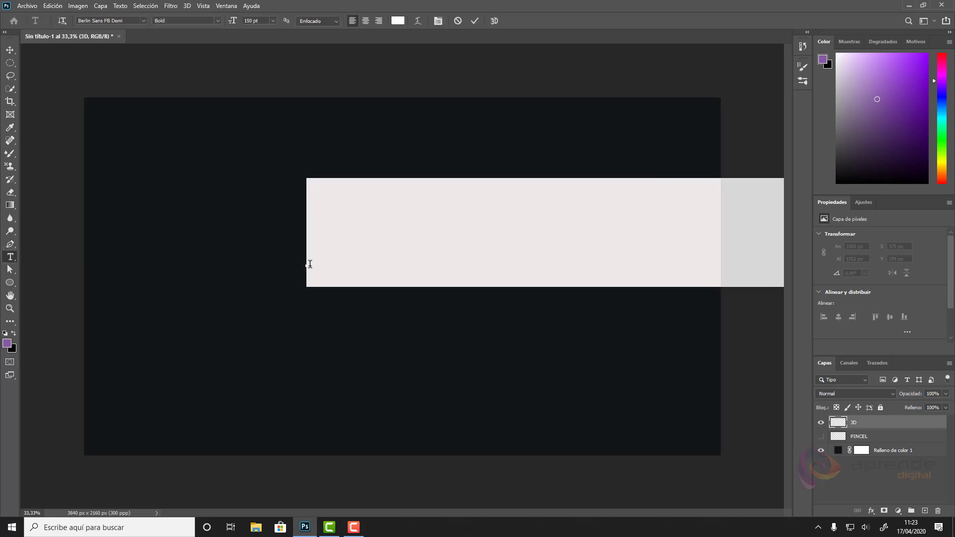
pyautogui.write('U')
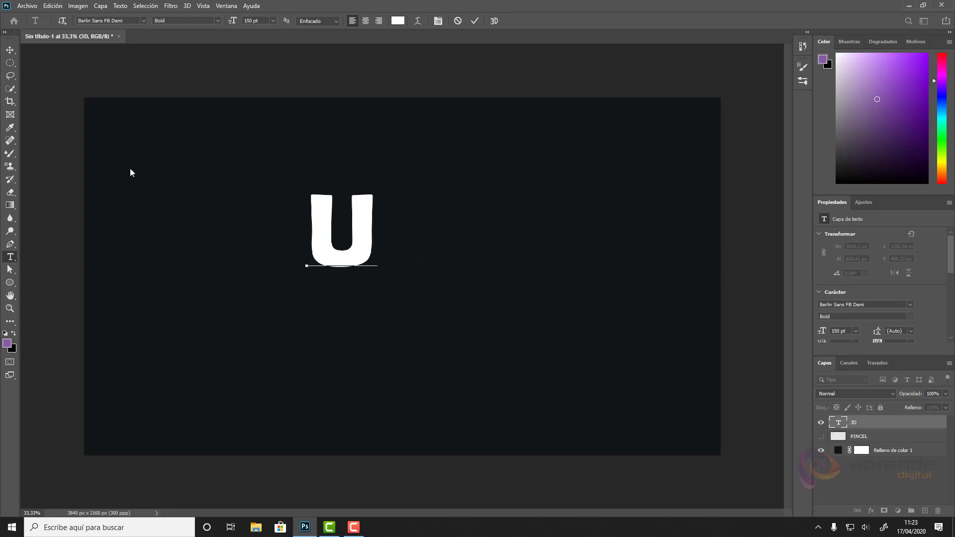
pyautogui.click(10, 50)
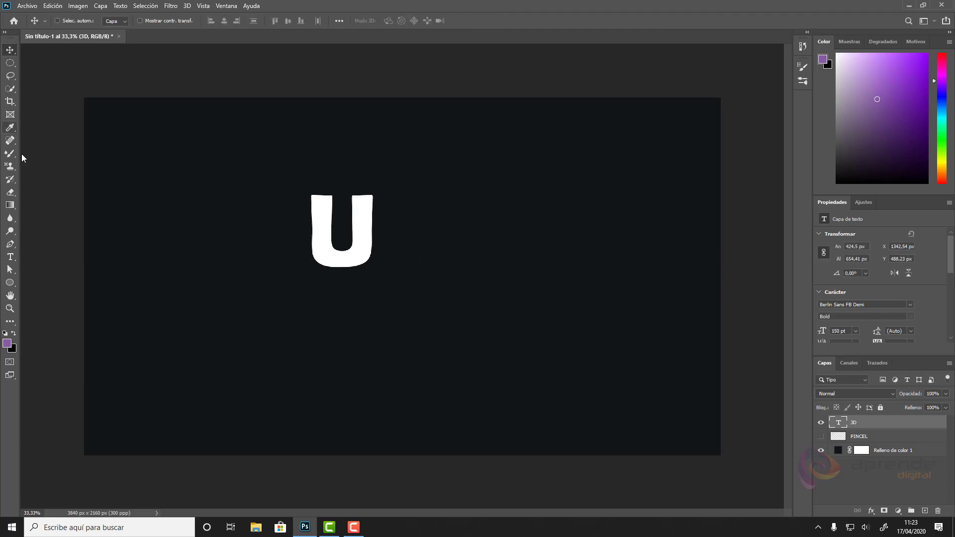
# Step: Change the font of the letter "U" to Arial Black
pyautogui.press('t')
pyautogui.click(125, 20)
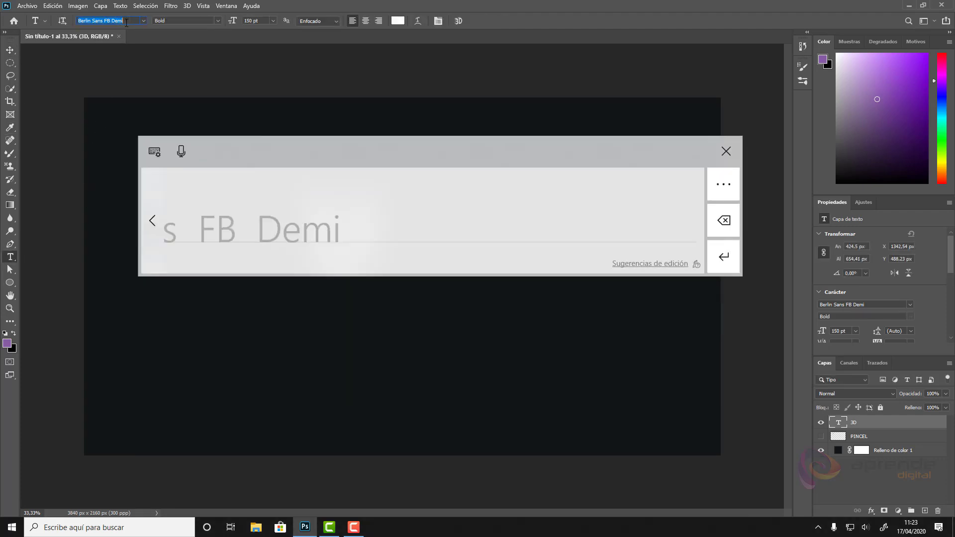
pyautogui.write('ARIA')
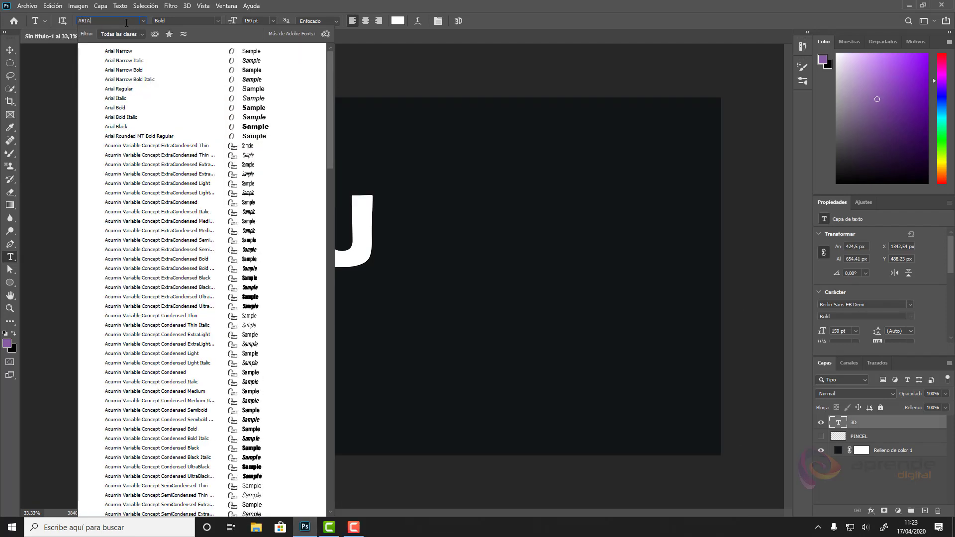
pyautogui.write('L')
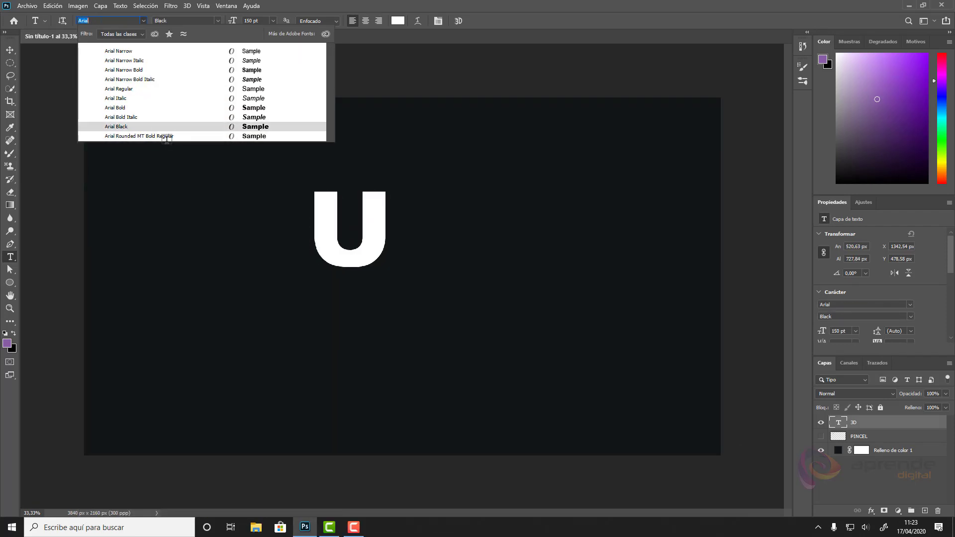
pyautogui.click(161, 130)
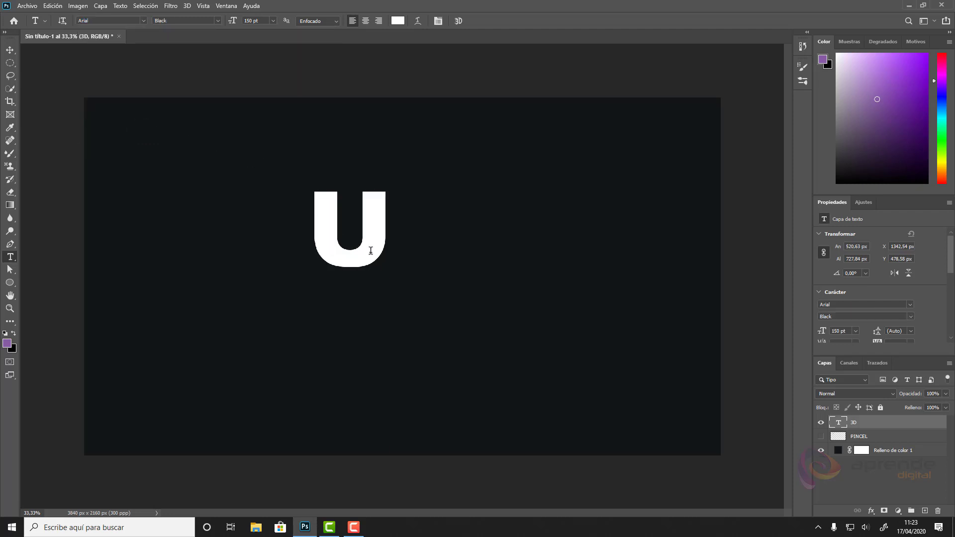
# Step: Move the letter "U" to the middle of the canvas and enlarge it with Free Transform to about 355 pt
pyautogui.press('v')
pyautogui.moveTo(374, 245); pyautogui.dragTo(474, 294)
pyautogui.hotkey('ctrl', 't')
pyautogui.press('Return')
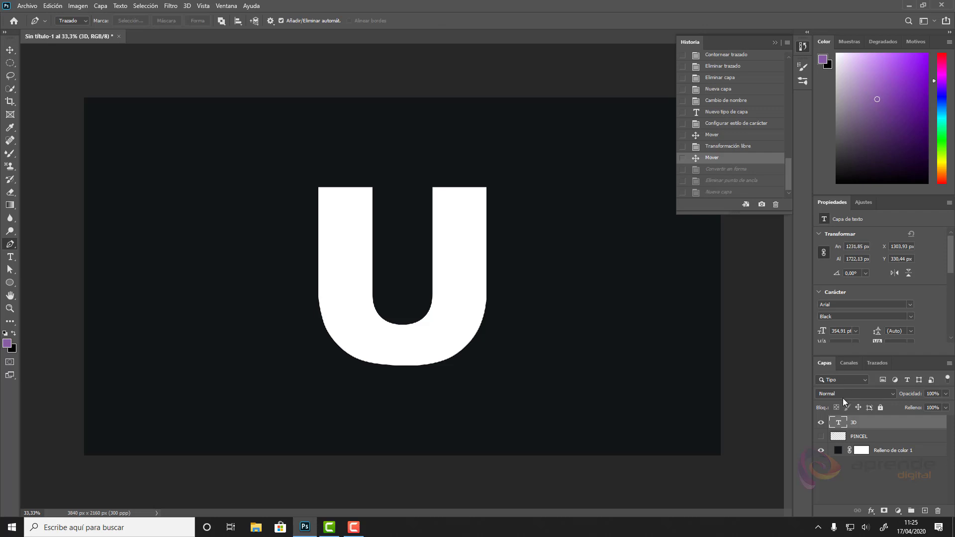
# Step: Create a work path from the outline of the "U" text layer and show it in the paths list
pyautogui.rightClick(856, 423)
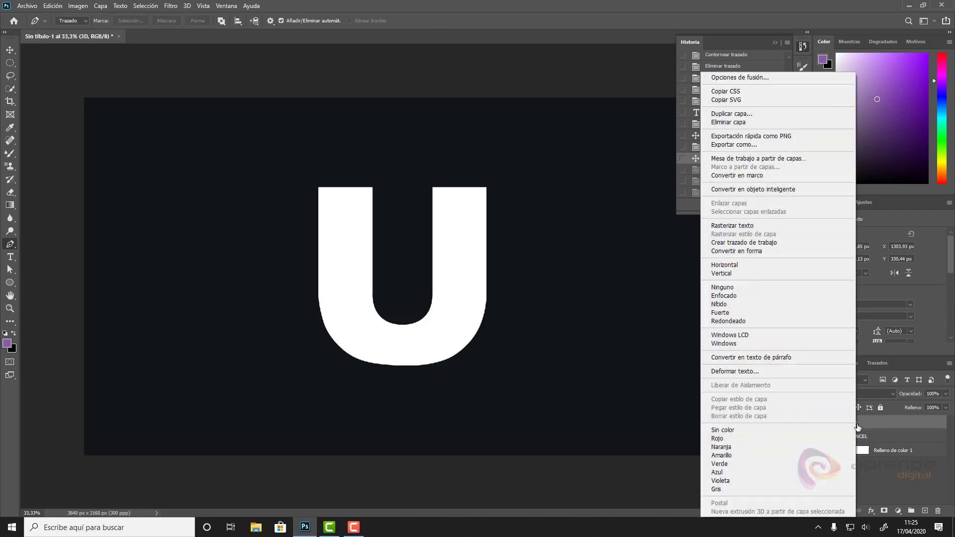
pyautogui.click(782, 245)
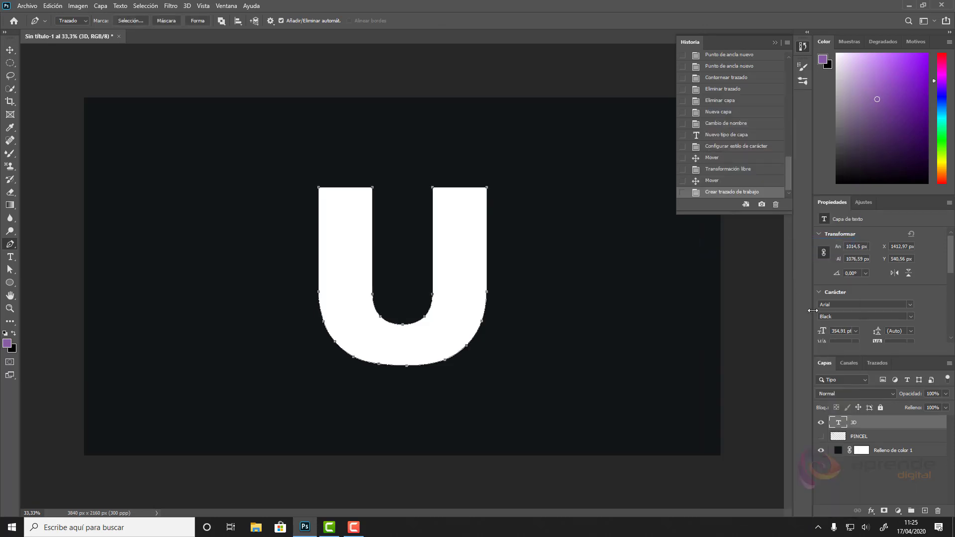
pyautogui.click(879, 363)
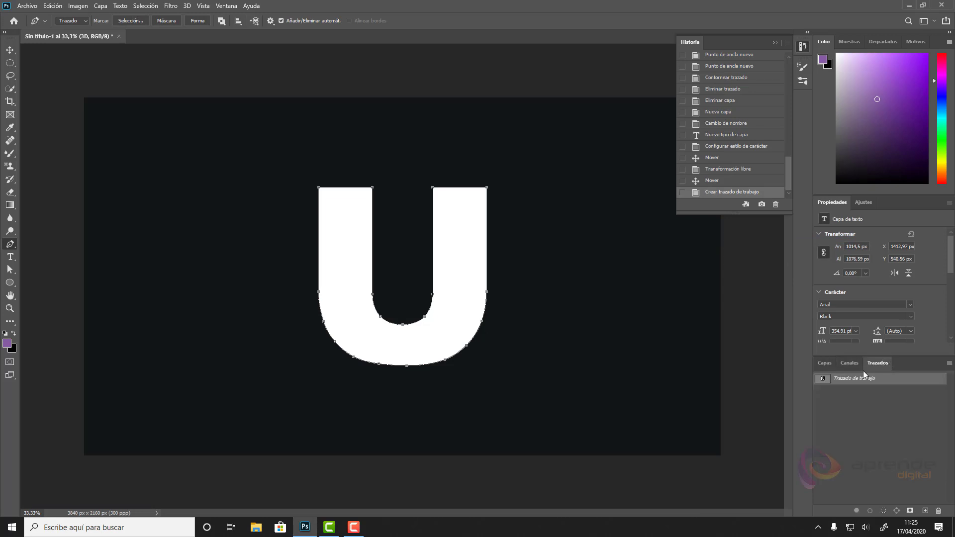
# Step: Delete the "U" text layer and create a new empty layer named 3D
pyautogui.click(826, 363)
pyautogui.click(937, 511)
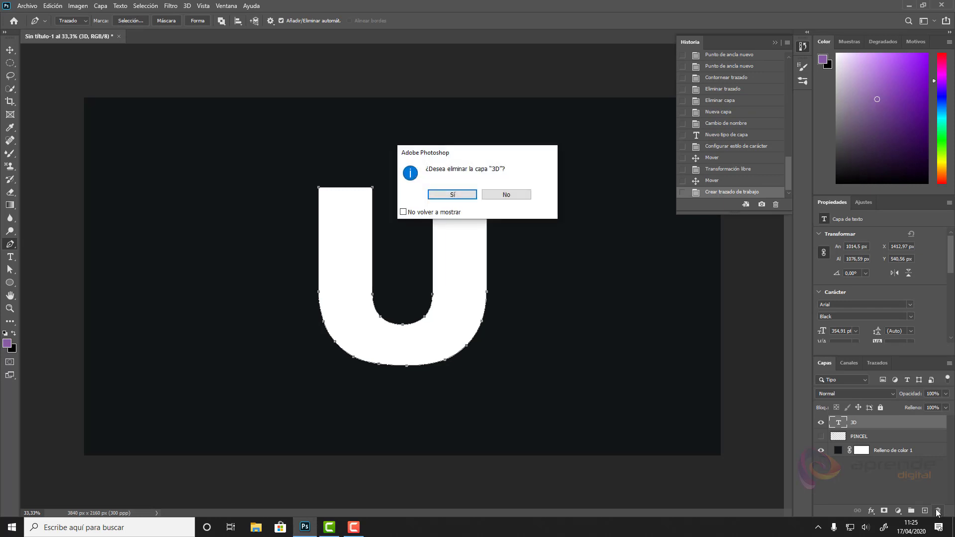
pyautogui.press('Return')
pyautogui.click(925, 510)
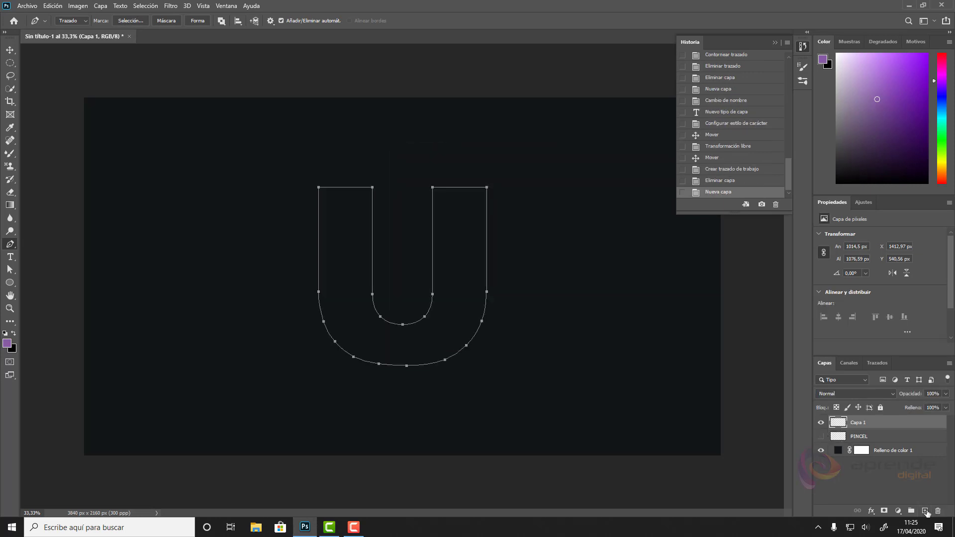
pyautogui.doubleClick(859, 422)
pyautogui.press('Return')
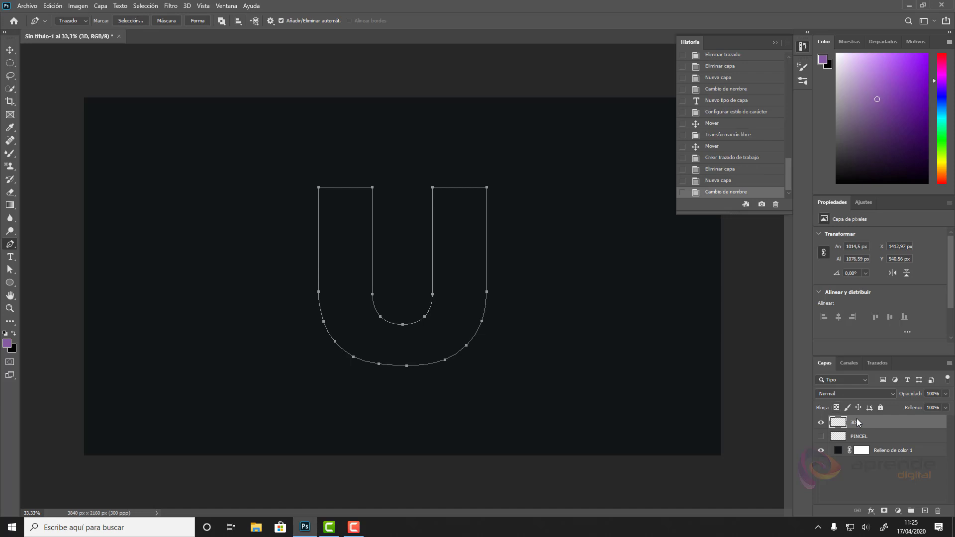
# Step: Remove the inner anchor points of the U-shaped work path with the Direct Selection tool, leaving only the outer curve
pyautogui.click(876, 363)
pyautogui.press('a')
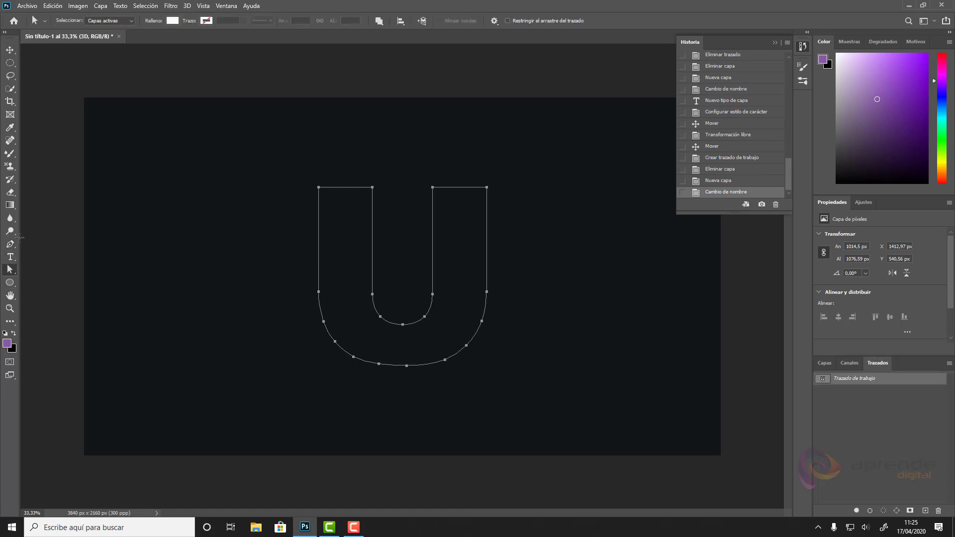
pyautogui.rightClick(9, 270)
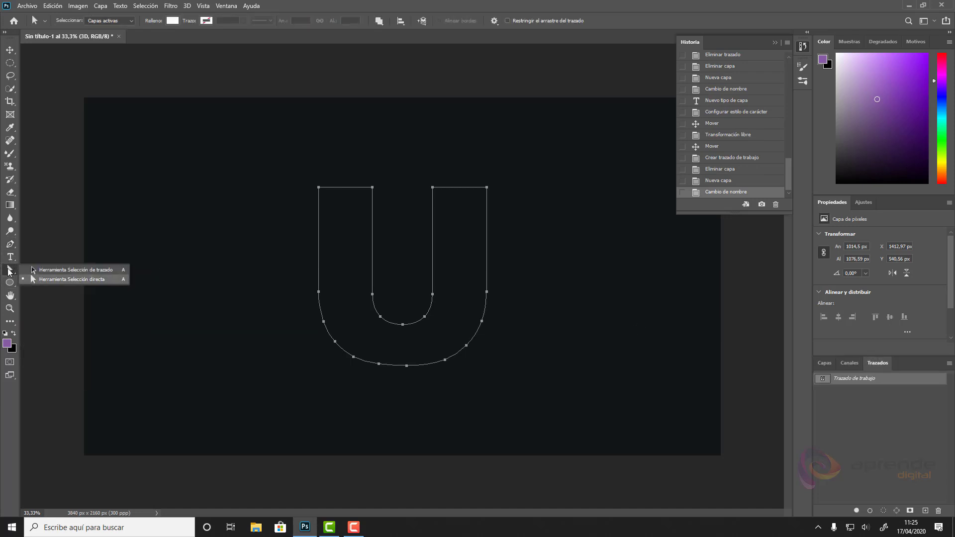
pyautogui.click(72, 272)
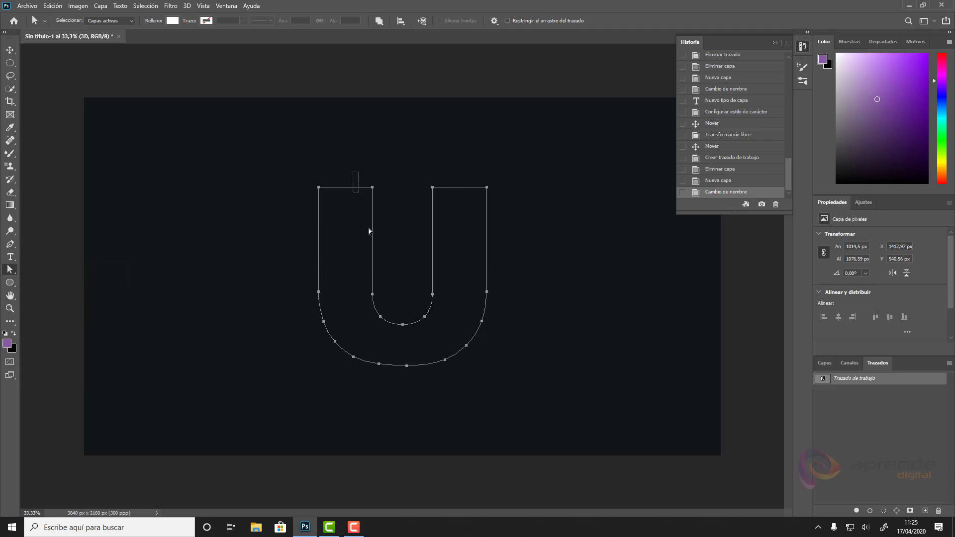
pyautogui.moveTo(369, 231); pyautogui.dragTo(440, 331)
pyautogui.press('Delete')
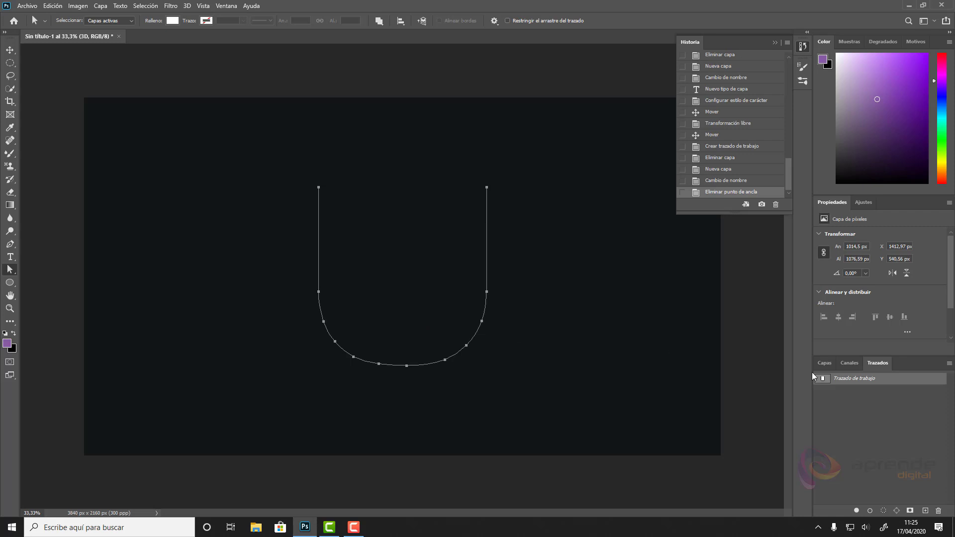
# Step: Stroke the U-shaped path on the 3D layer with the Mixer Brush and Simulate Pressure disabled
pyautogui.click(825, 364)
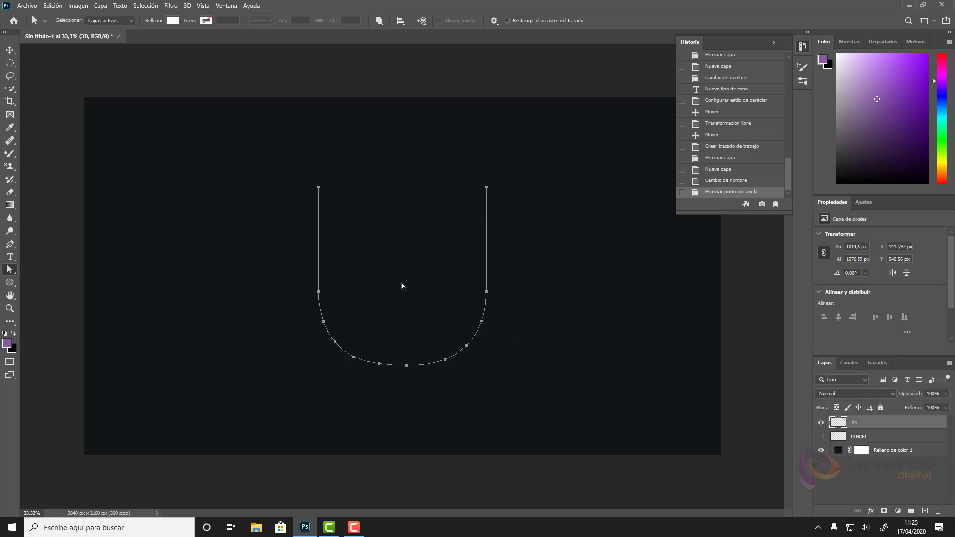
pyautogui.press('p')
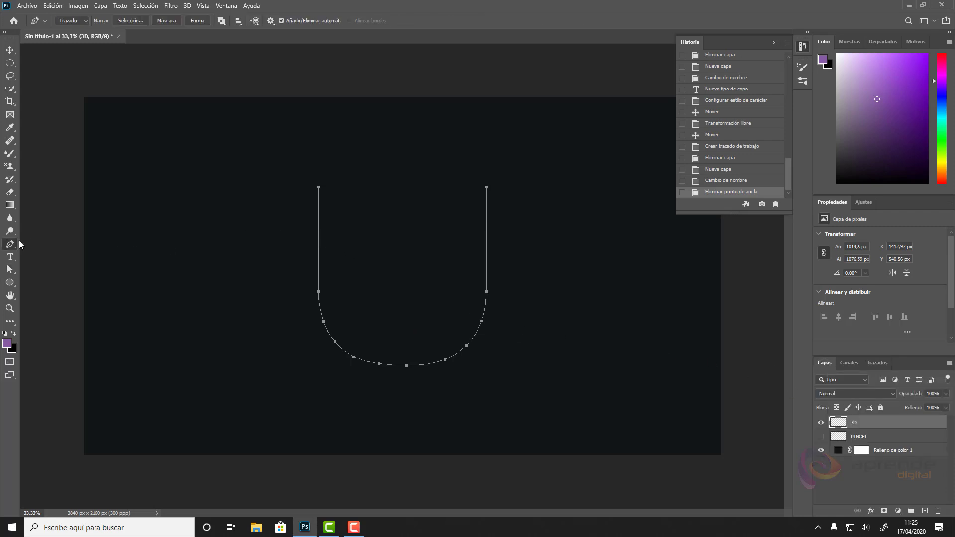
pyautogui.rightClick(319, 246)
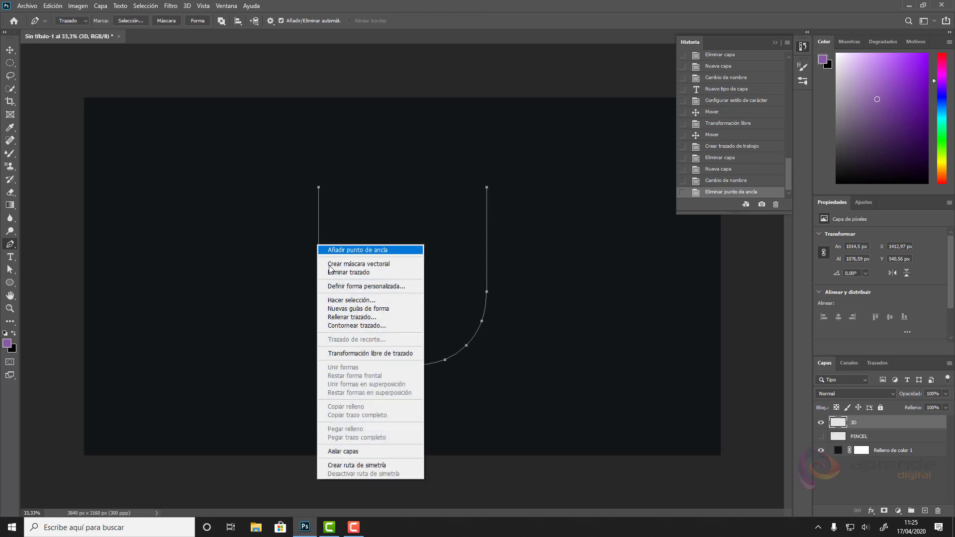
pyautogui.click(357, 325)
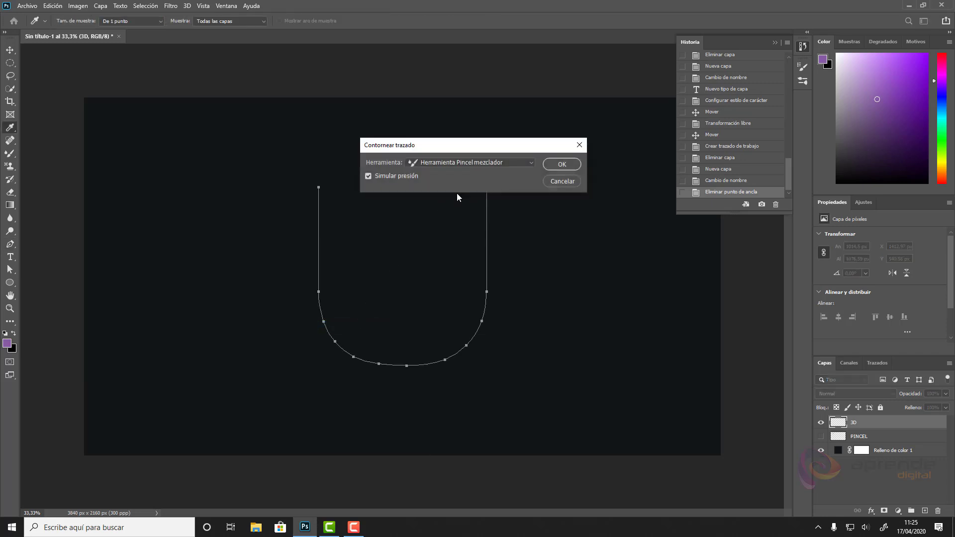
pyautogui.click(402, 178)
pyautogui.click(561, 164)
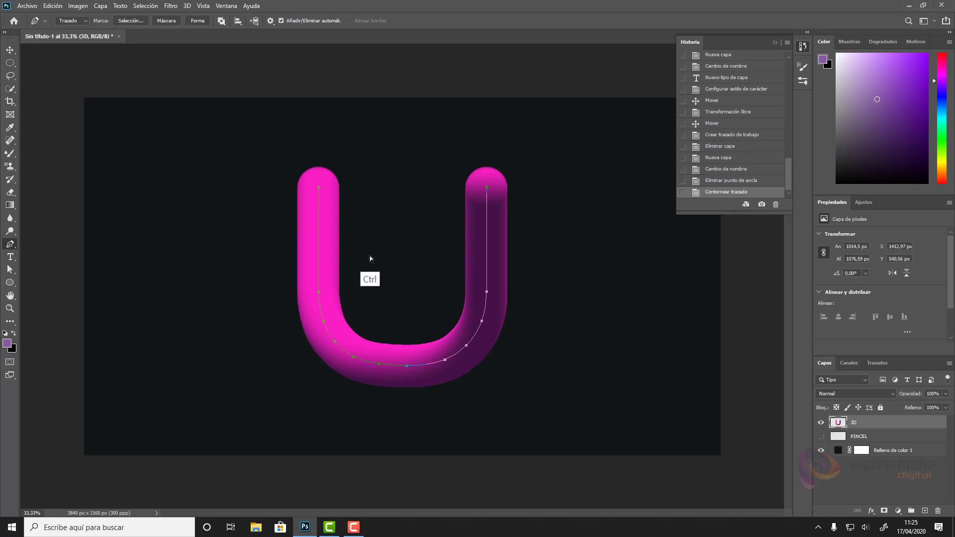
# Step: Undo the path stroke and set the Mixer Brush size to 500 px
pyautogui.hotkey('ctrl', 'z')
pyautogui.press('b')
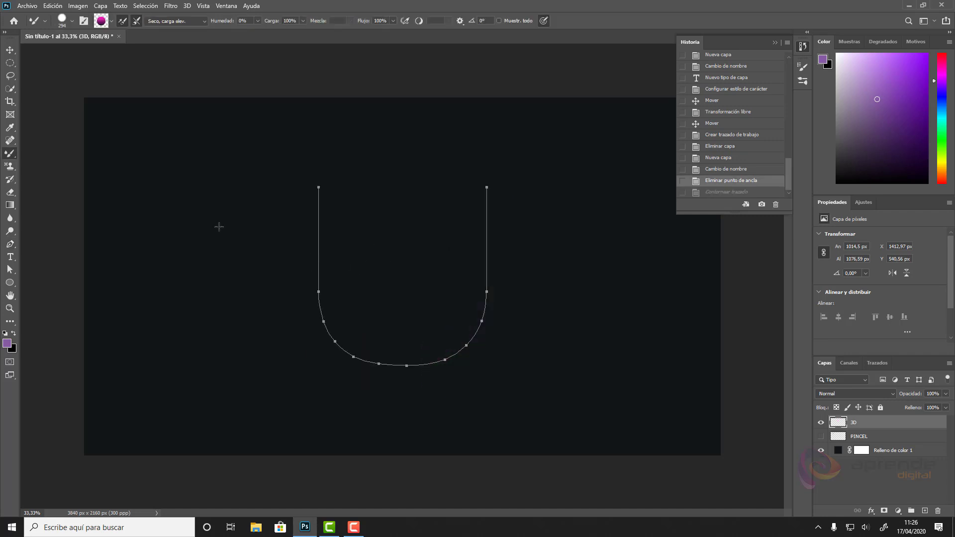
pyautogui.click(72, 21)
pyautogui.click(111, 52)
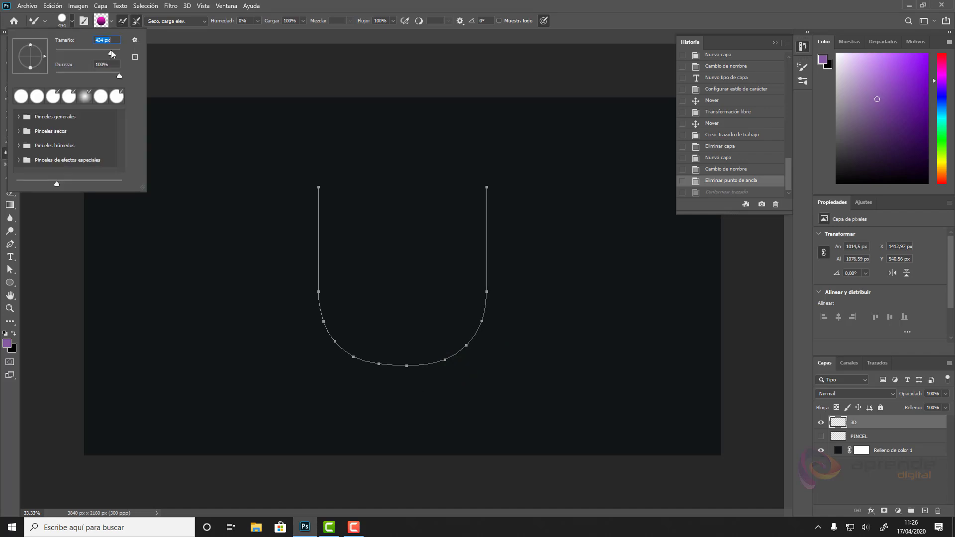
pyautogui.write('500')
pyautogui.press('Return')
# Step: Stroke the U-shaped path again with the 500 px Mixer Brush, keeping Simulate Pressure disabled
pyautogui.press('p')
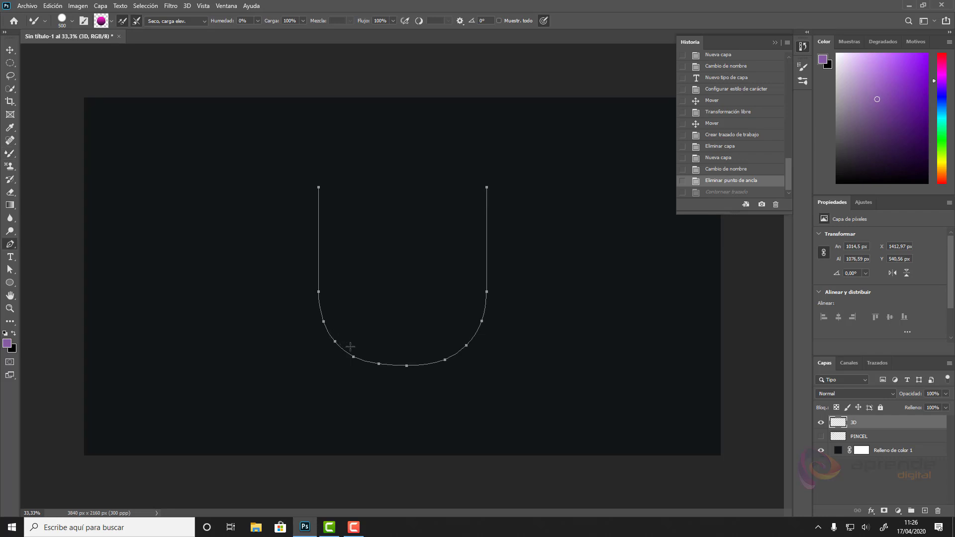
pyautogui.rightClick(321, 287)
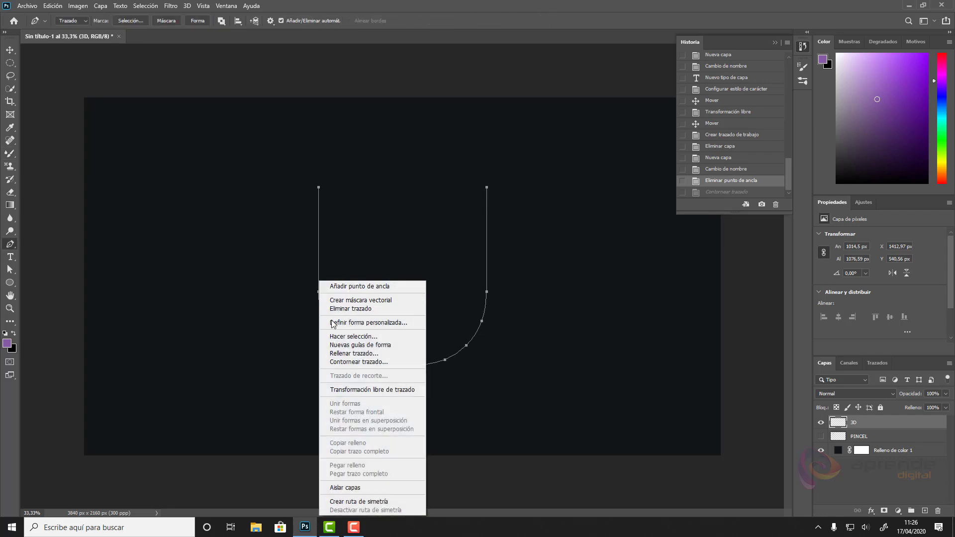
pyautogui.click(348, 362)
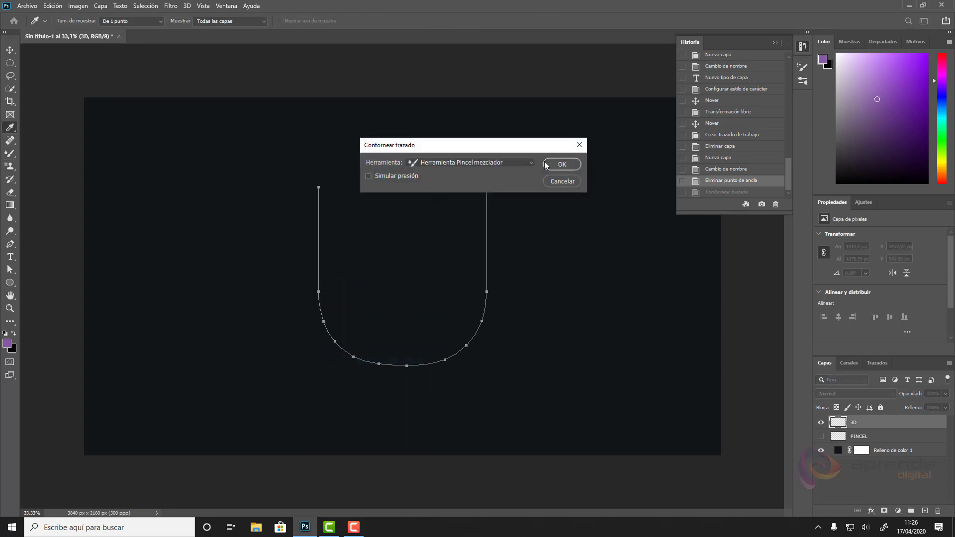
pyautogui.click(570, 165)
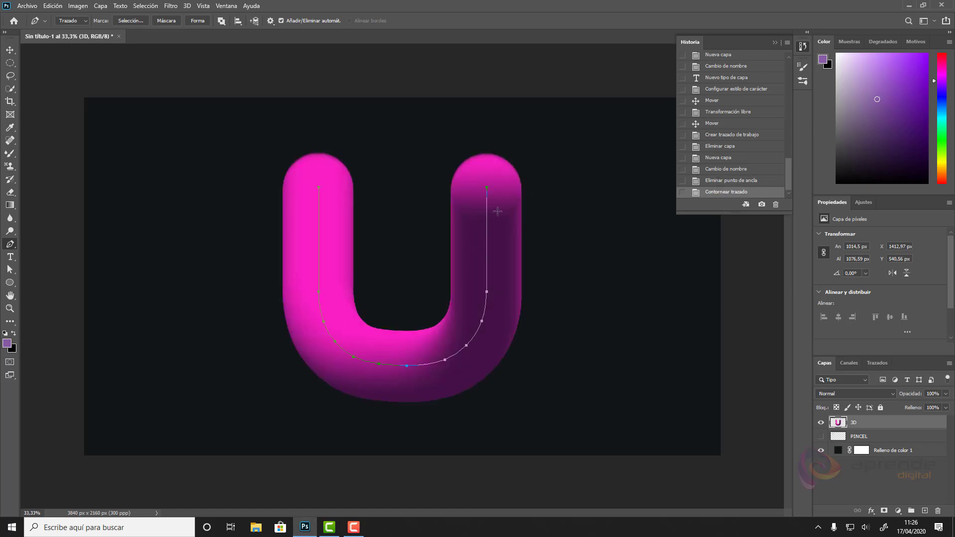
# Step: Delete the U-shaped work path and return to the layers list
pyautogui.click(878, 363)
pyautogui.click(938, 510)
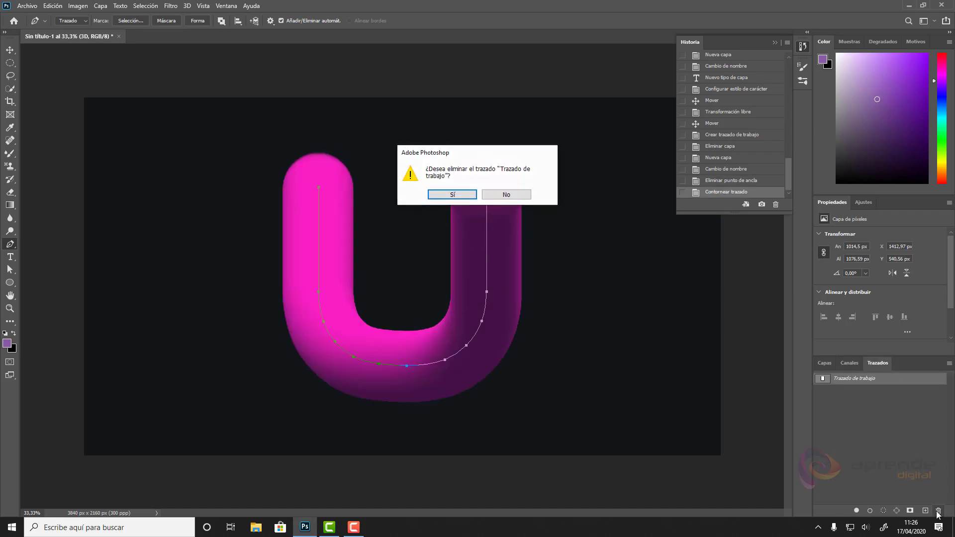
pyautogui.press('Return')
pyautogui.click(822, 362)
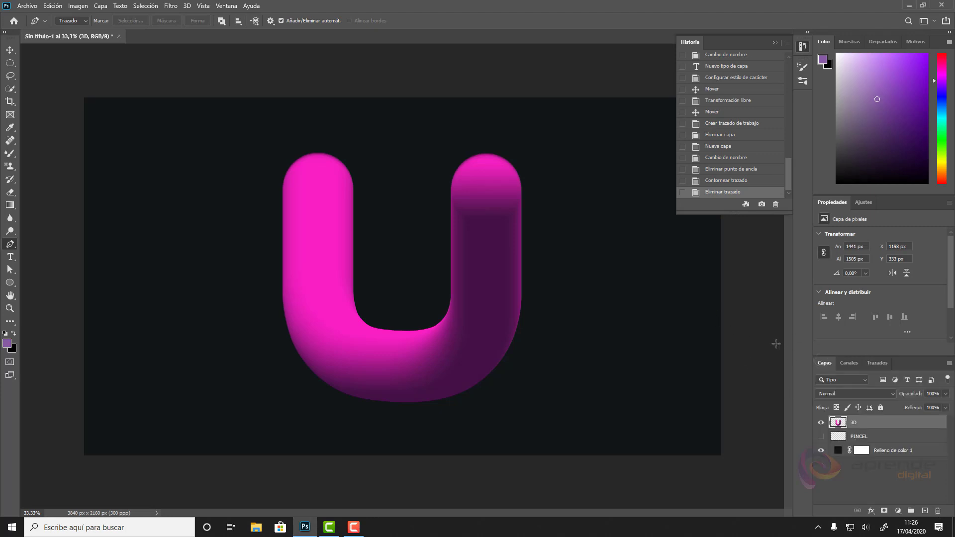